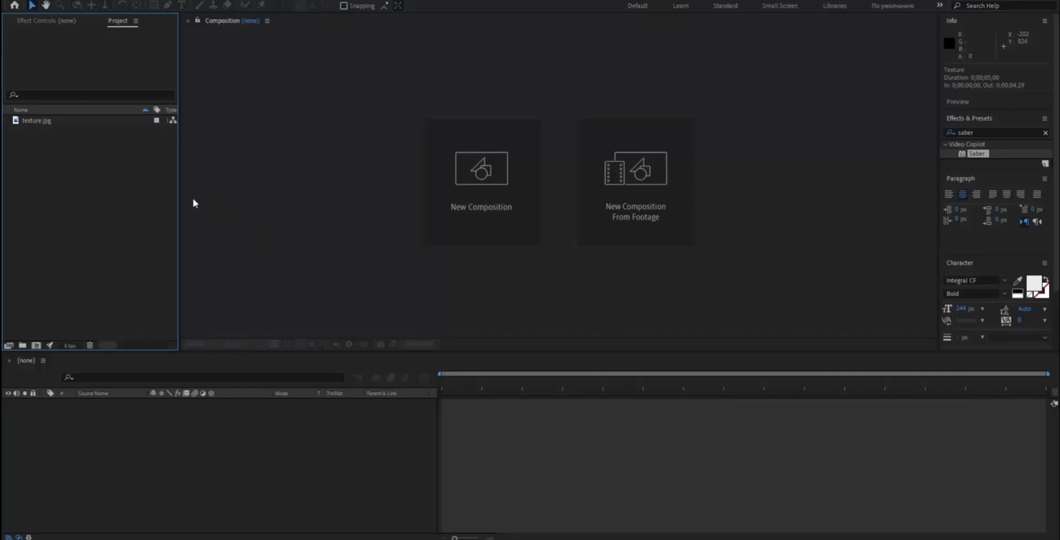
Step: Create 1920×1080 compositions named Main and Text
right_click(107, 192)
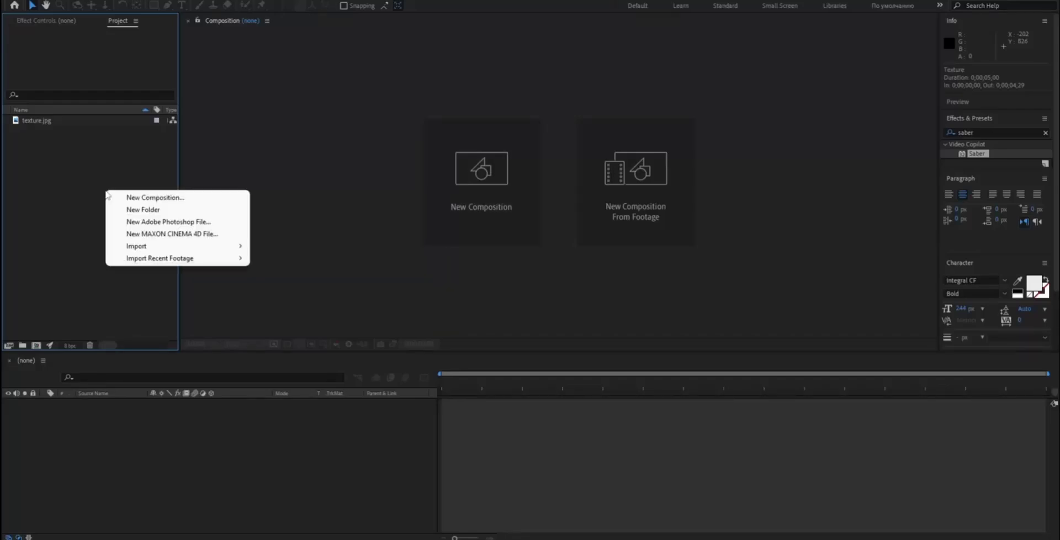
click(150, 198)
text(Main)
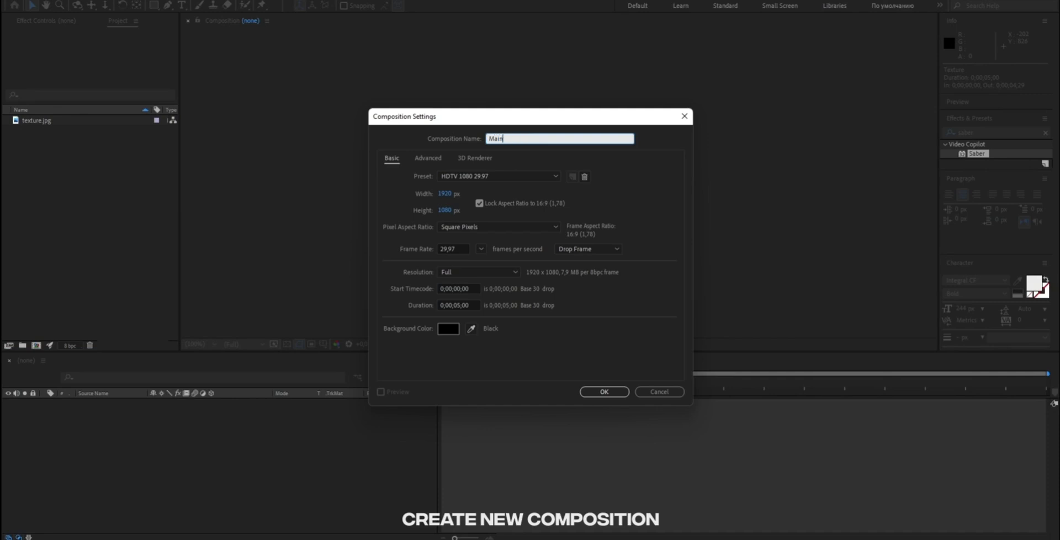
key(Return)
right_click(104, 158)
click(148, 165)
text(Text)
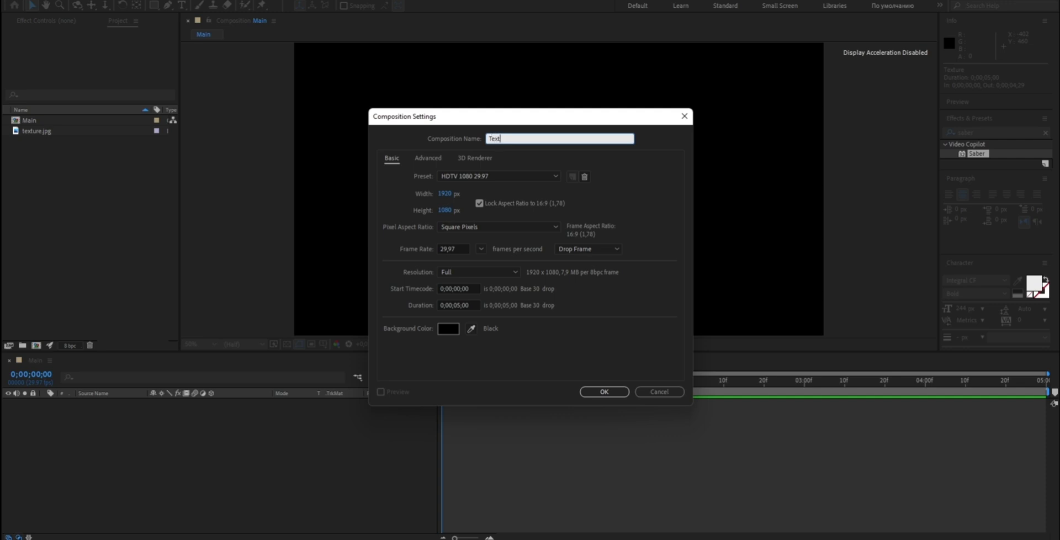
key(Return)
Step: Add the Texture and Floor compositions, leaving Floor open
right_click(148, 161)
click(160, 169)
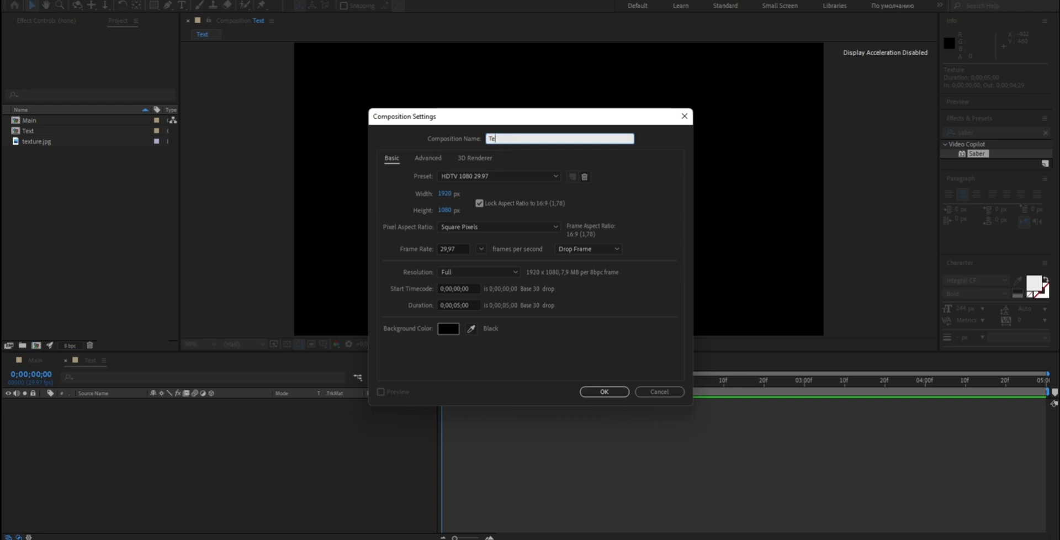
text(e)
key(Return)
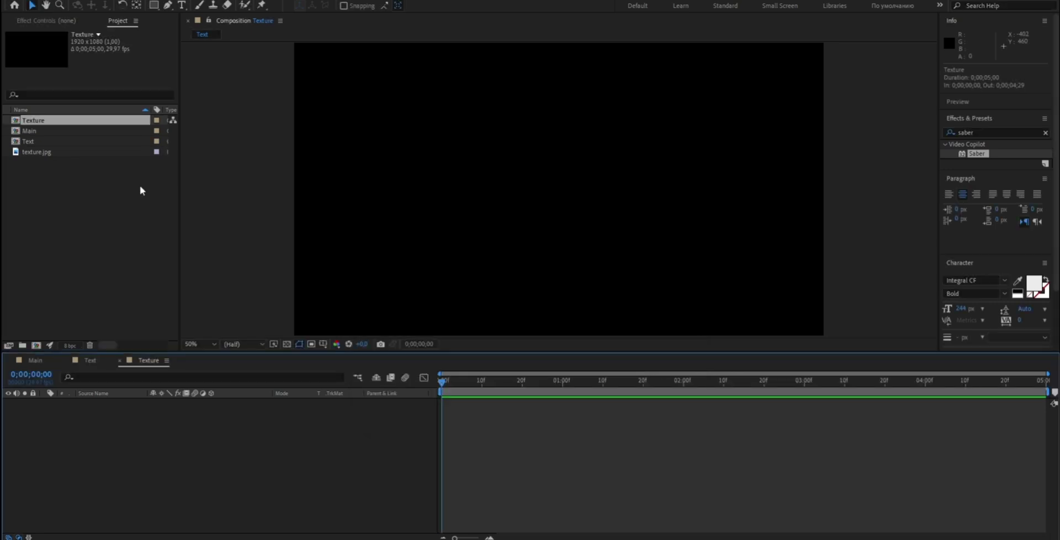
right_click(140, 184)
click(143, 191)
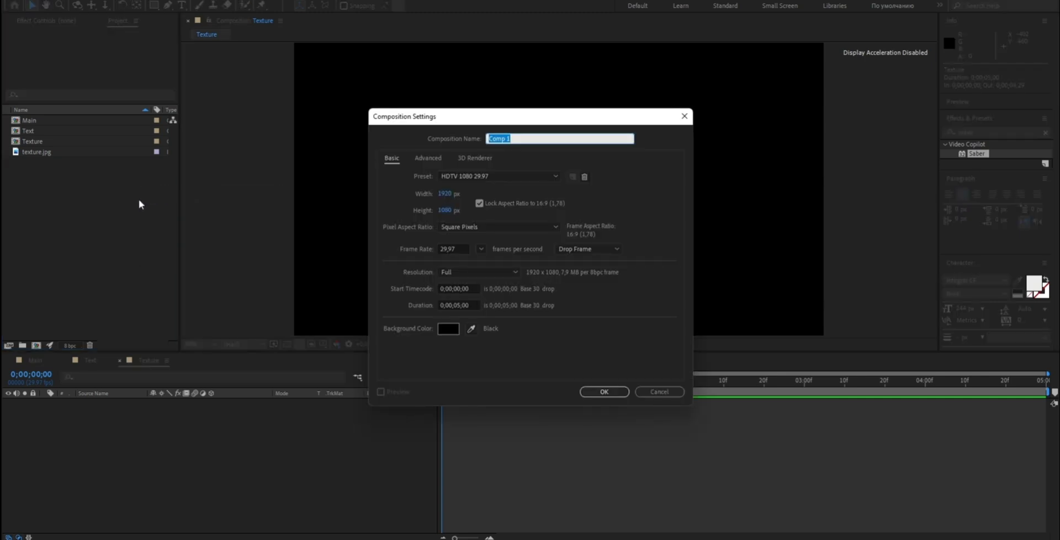
text(r)
key(Return)
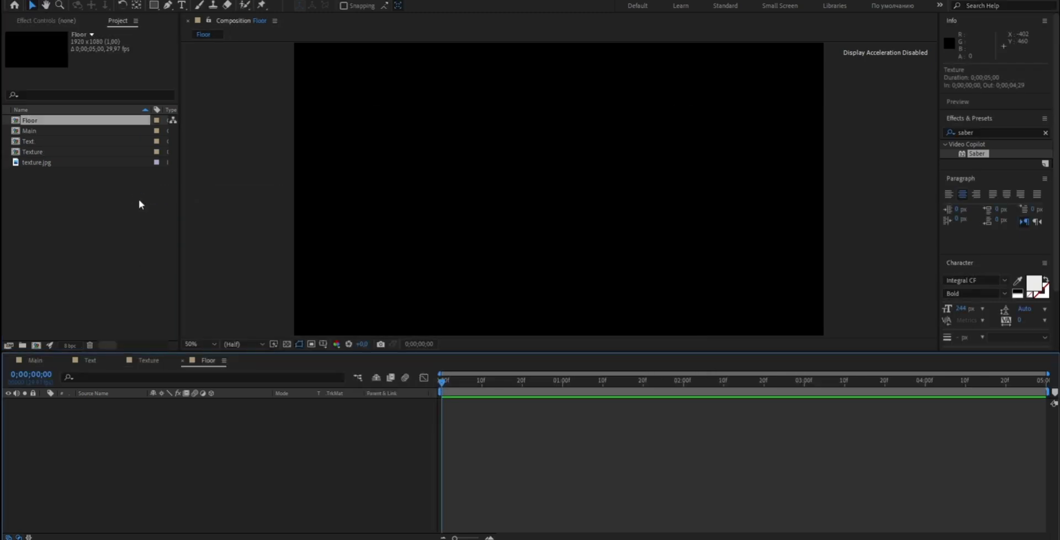
Step: Place texture.jpg into the Texture comp and scale it to 25%
double_click(33, 153)
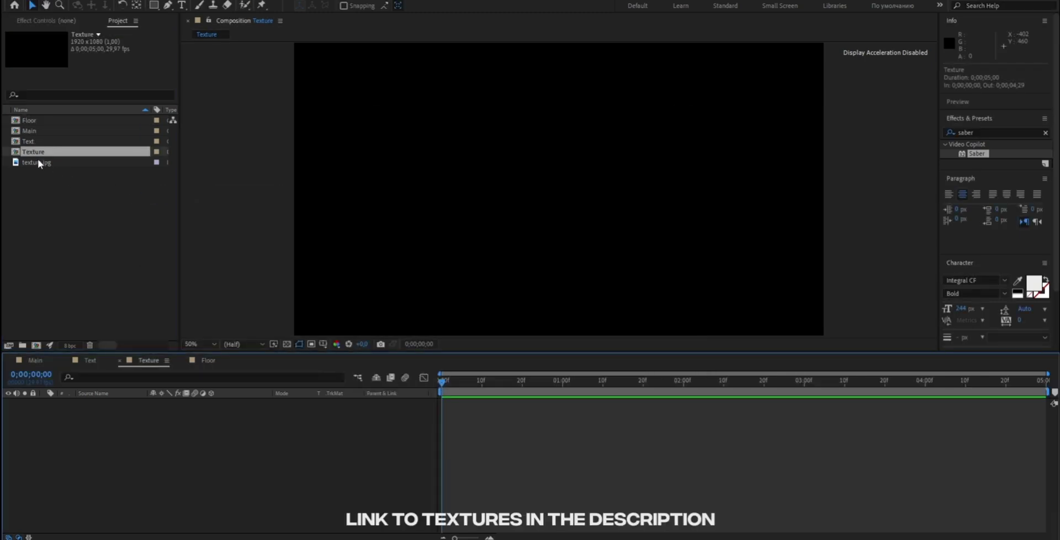
mouse_move(38, 161)
mouse_down()
mouse_move(457, 421)
mouse_move(471, 406)
mouse_up()
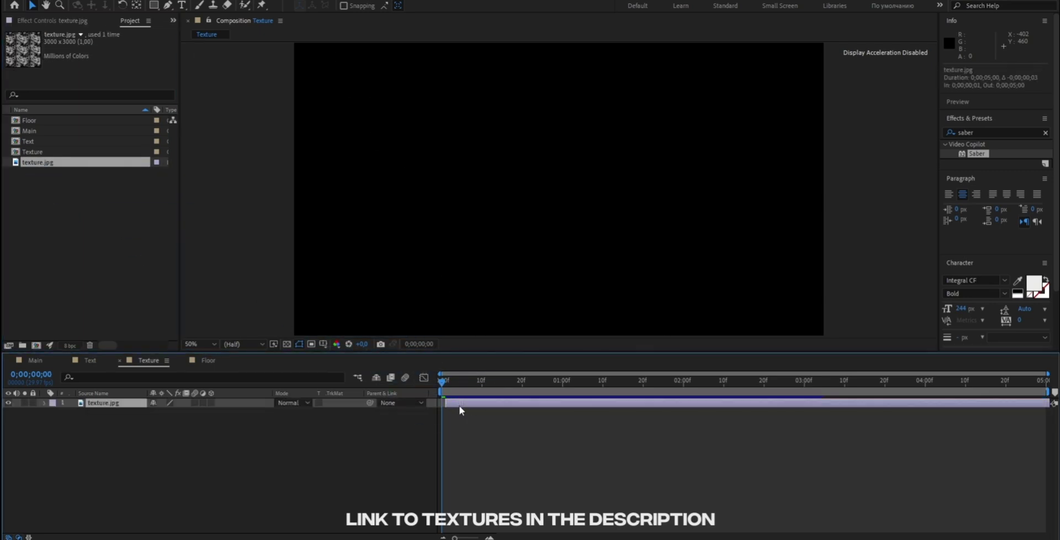
key(s)
click(186, 412)
text(25)
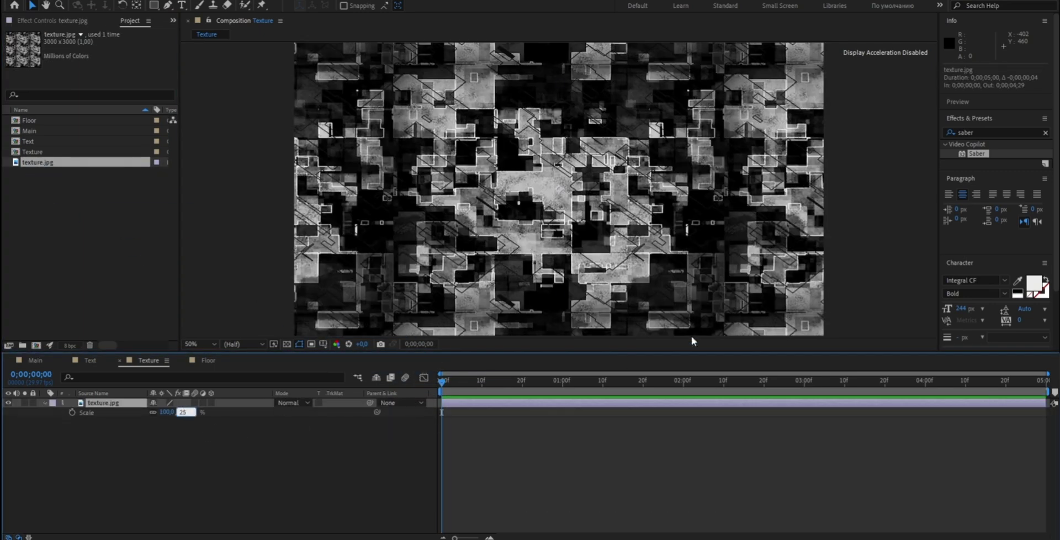
key(Return)
Step: Tile texture.jpg with Motion Tile and darken it with Levels at gamma 0.8
click(982, 135)
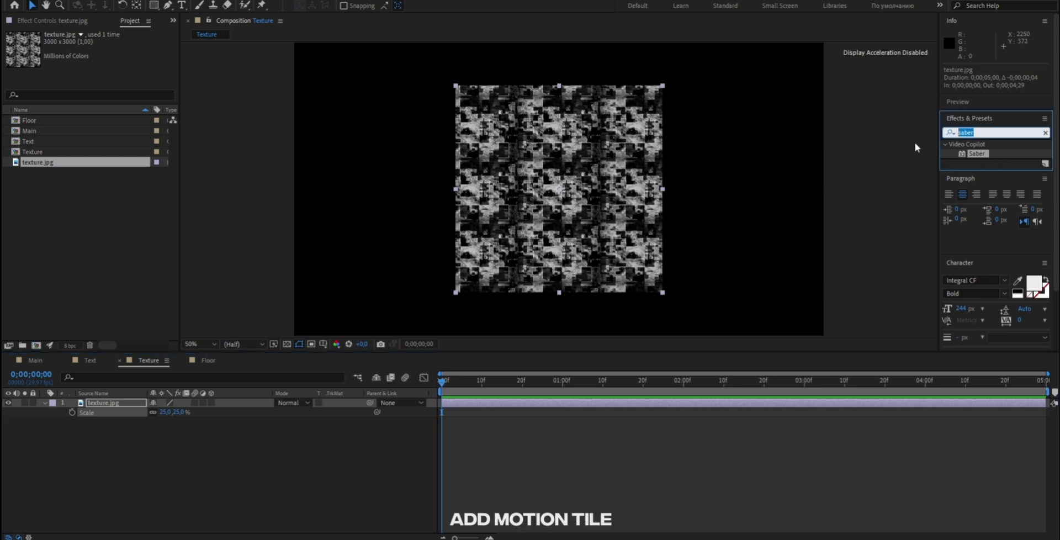
text(motion)
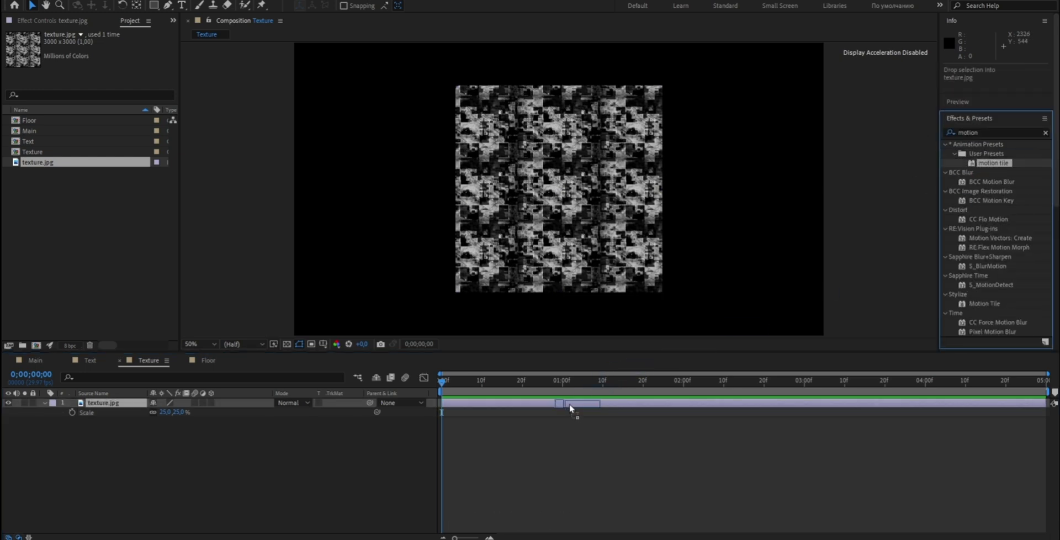
drag(981, 163, 553, 402)
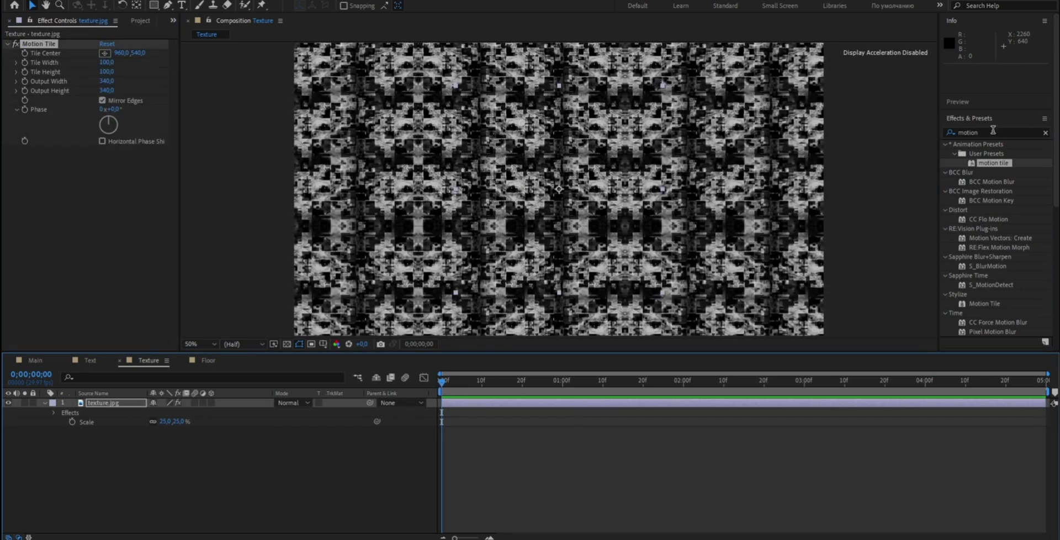
click(1045, 133)
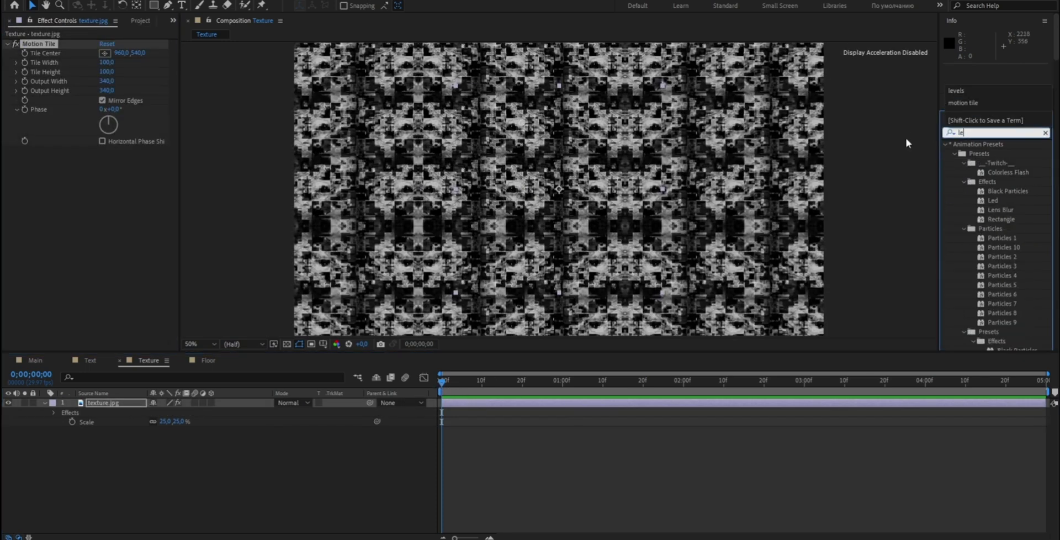
text(evels)
drag(987, 181, 525, 405)
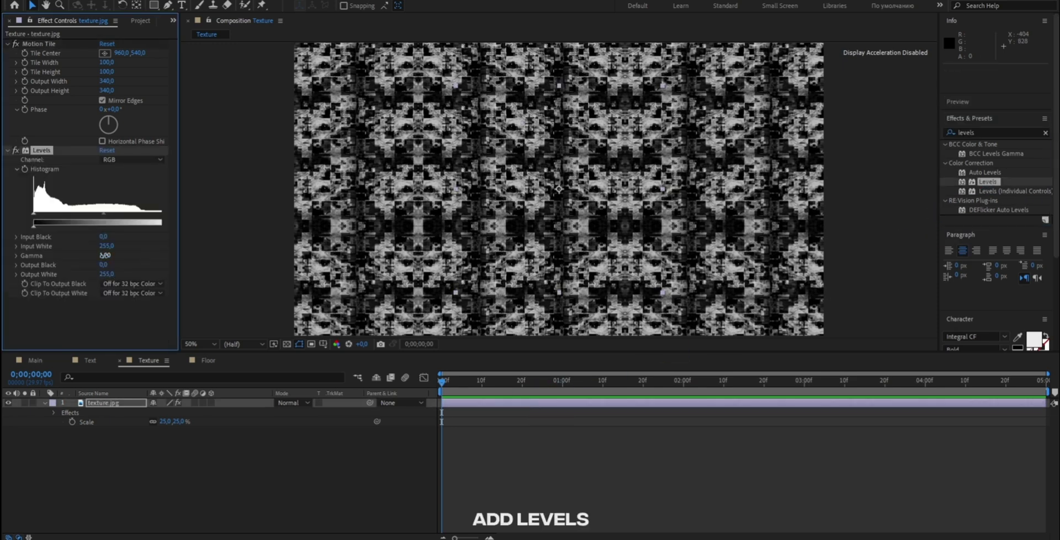
key(Return)
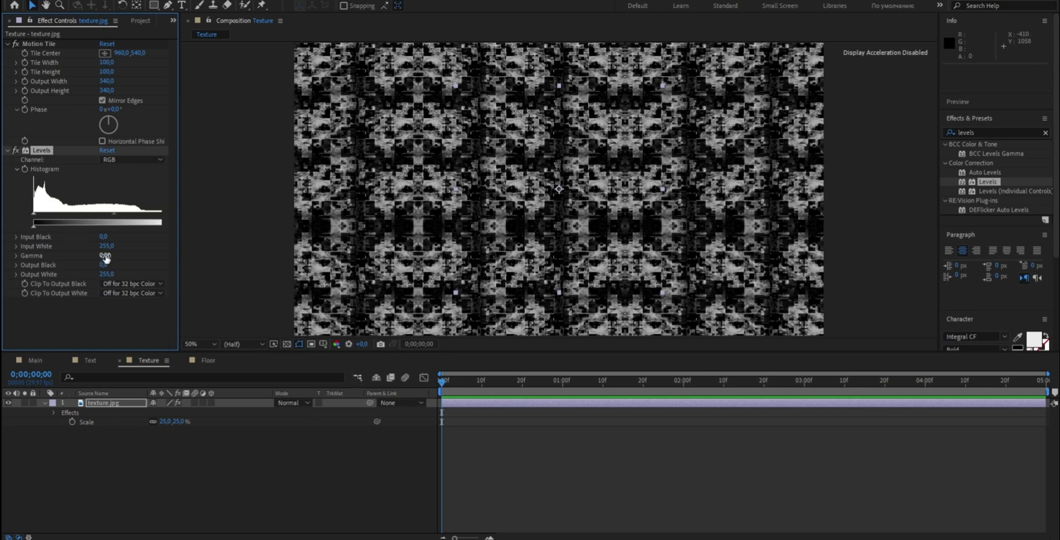
click(207, 359)
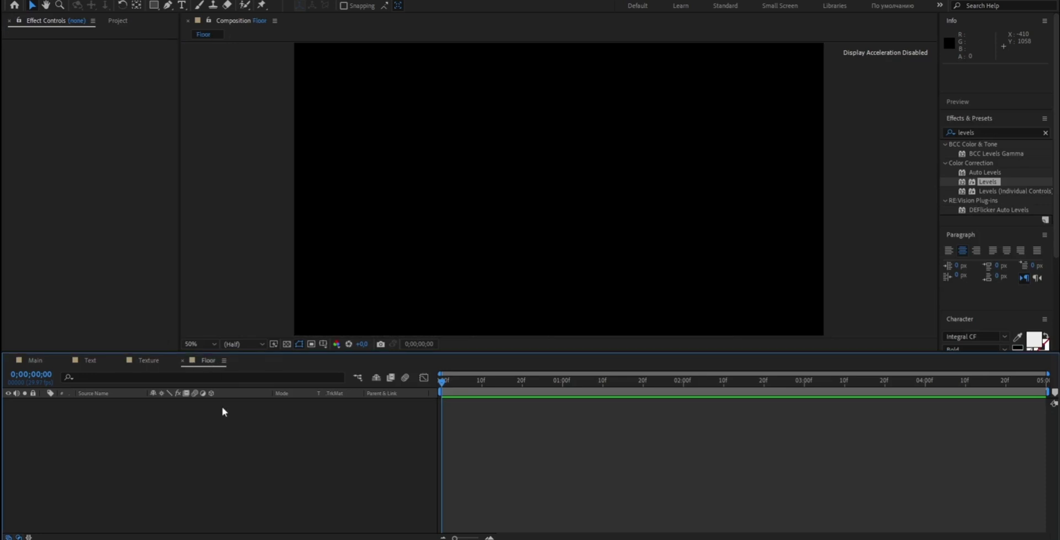
Step: Add the Texture comp to Floor as a 3D layer, rotated X 90° and lowered
click(121, 22)
mouse_move(33, 151)
mouse_down()
mouse_move(485, 405)
mouse_move(446, 404)
mouse_up()
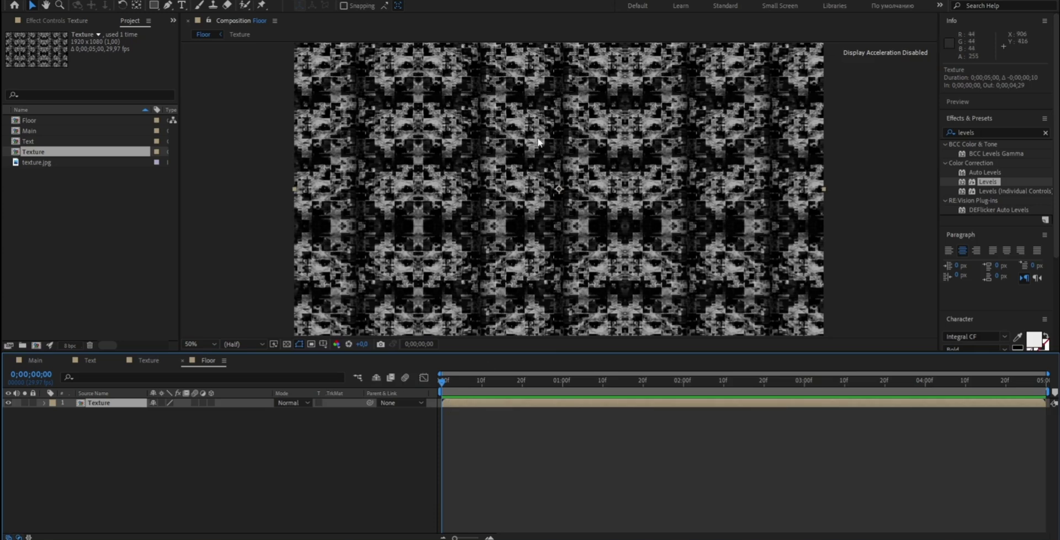
click(211, 402)
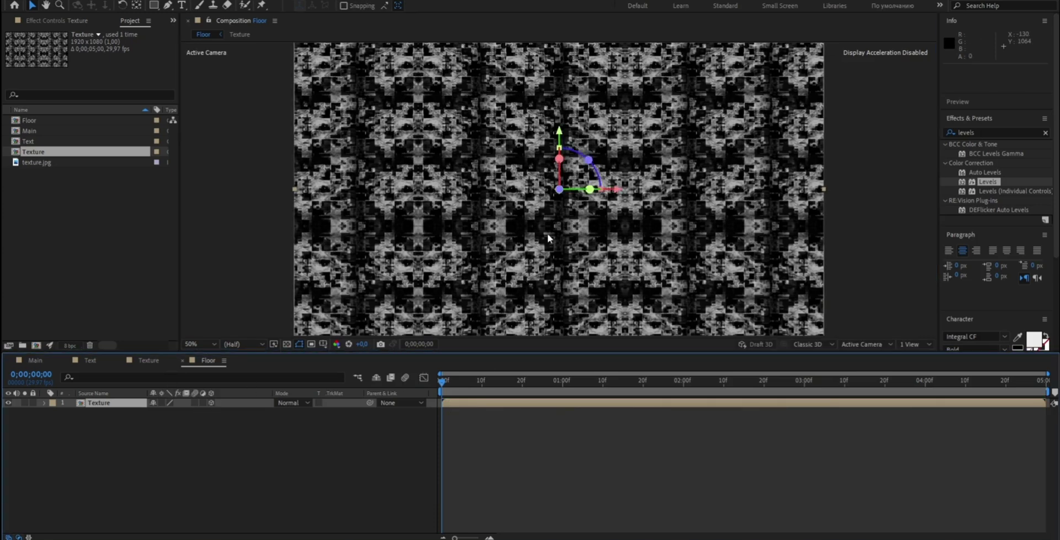
drag(562, 144, 564, 208)
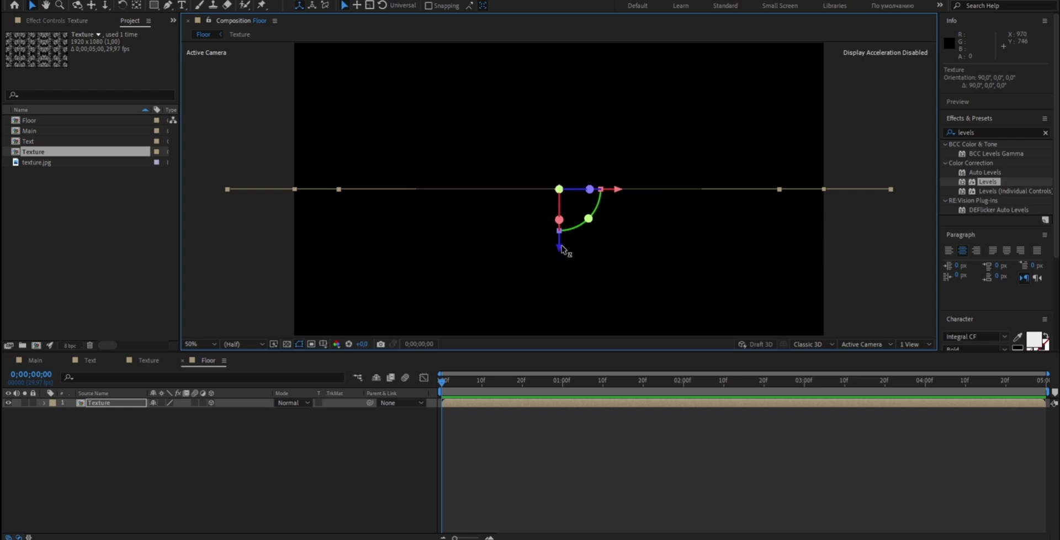
mouse_move(562, 248)
mouse_down()
mouse_move(558, 351)
mouse_move(555, 339)
mouse_up()
drag(495, 388, 495, 388)
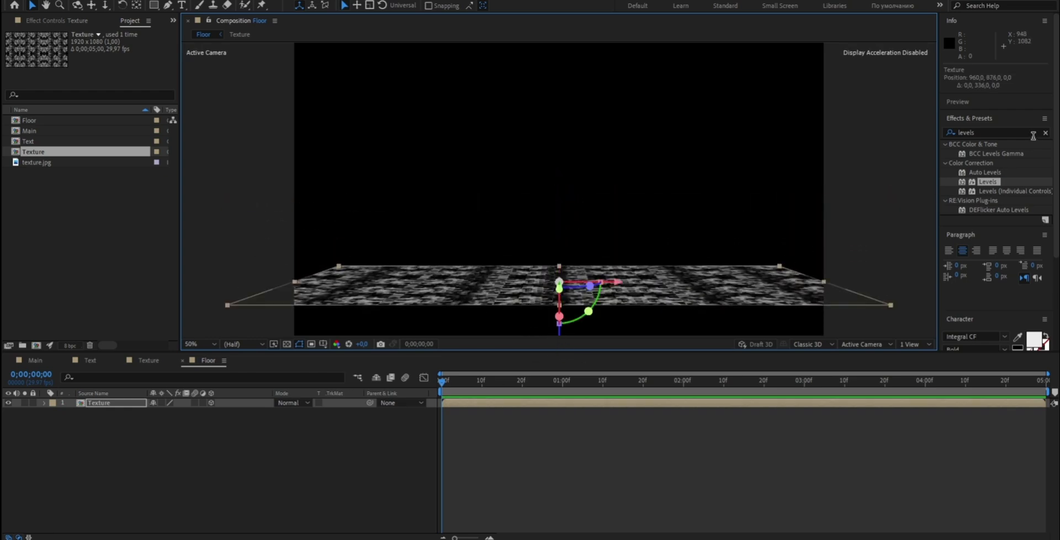
Step: Apply Motion Tile to the floor plane layer
click(993, 133)
text(mo)
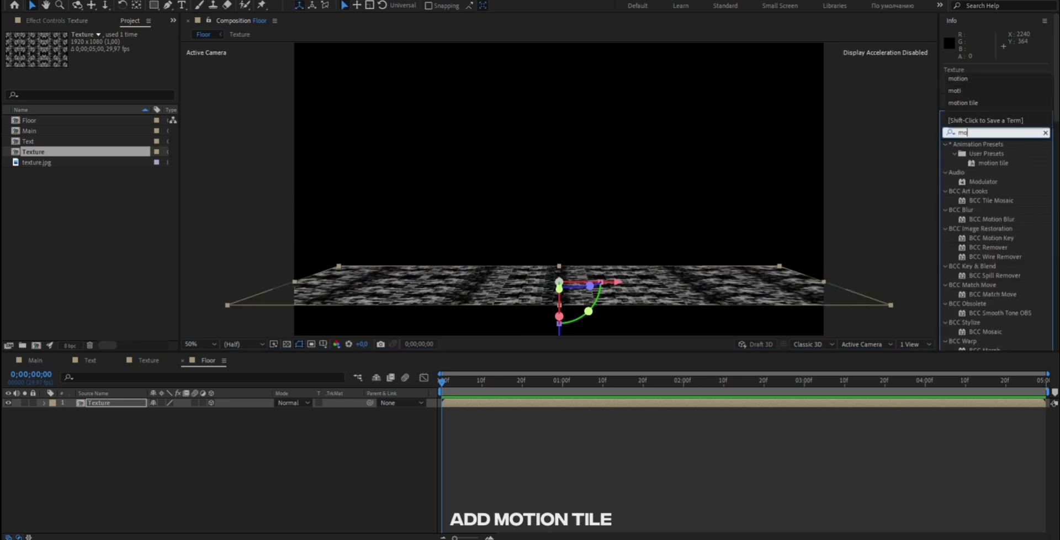
text(tio)
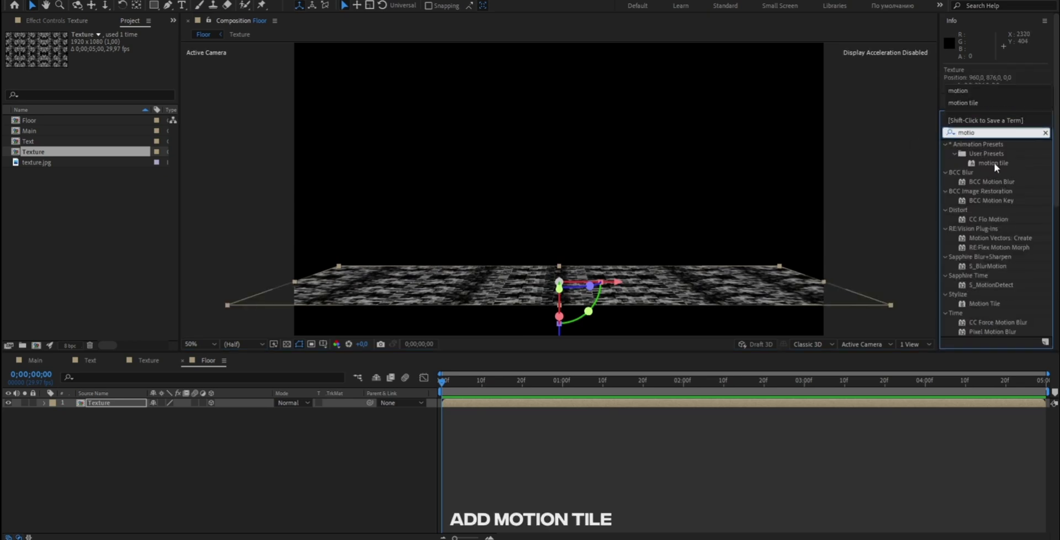
drag(993, 162, 480, 404)
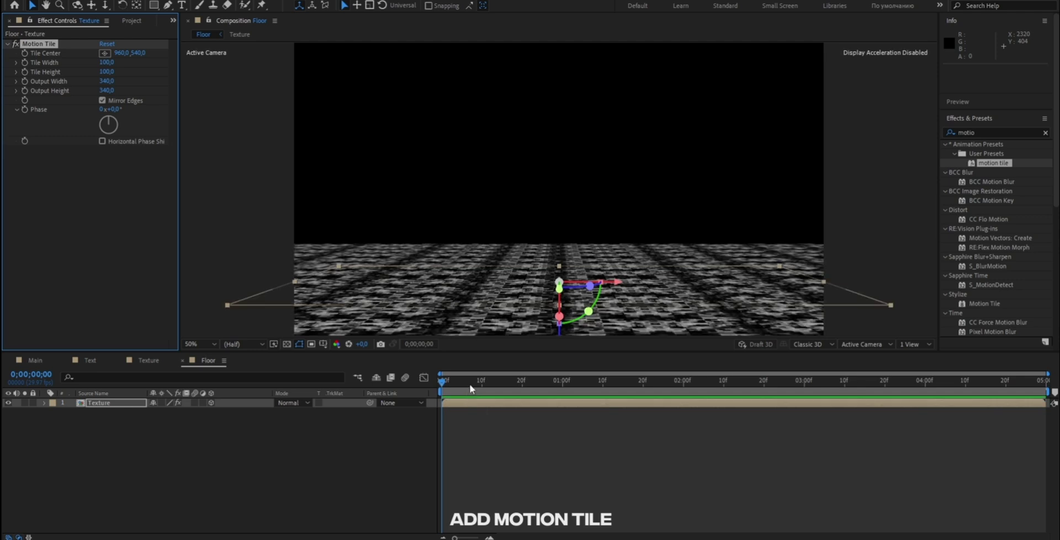
click(473, 474)
Step: Add a new camera, Camera 1, to the Floor comp
right_click(350, 445)
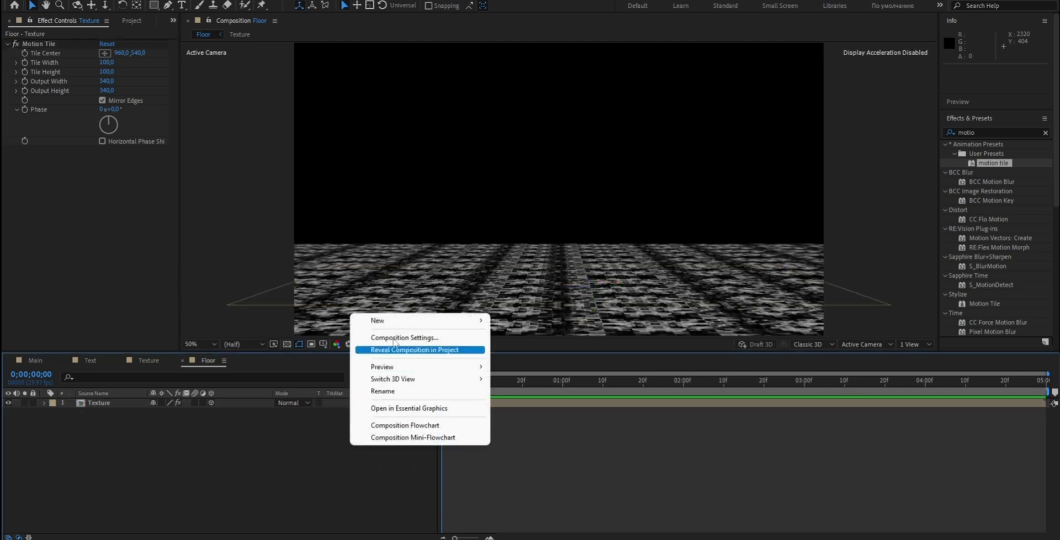
mouse_move(386, 320)
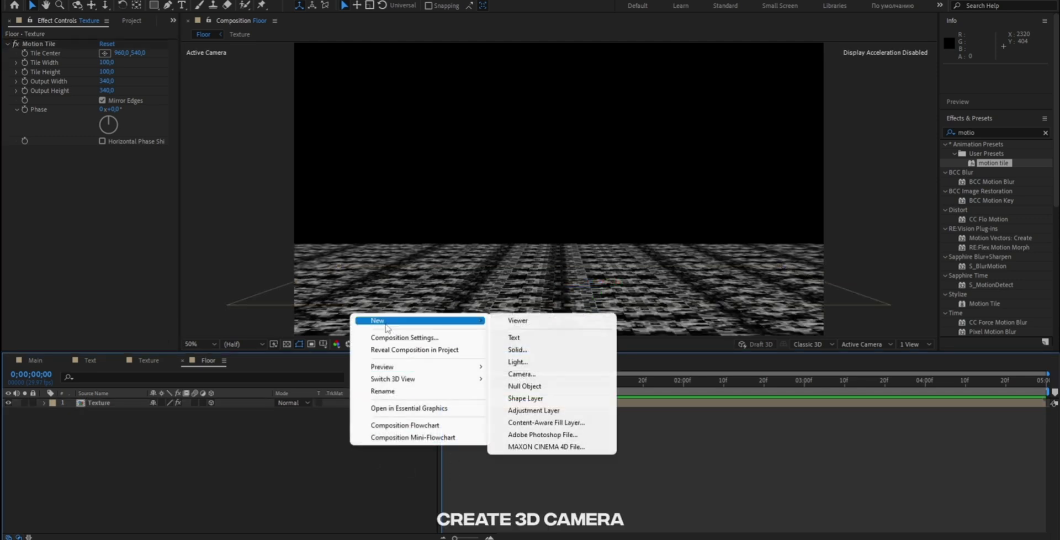
click(523, 374)
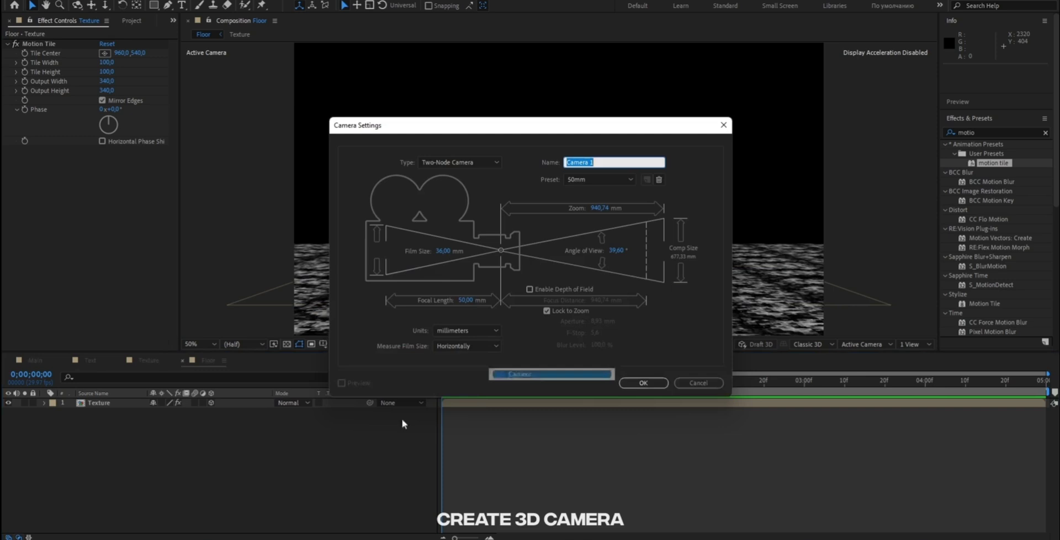
click(640, 382)
click(194, 432)
Step: Separate Camera 1's position and keyframe Z Position from -2666.7 to -2050 at the end
click(114, 405)
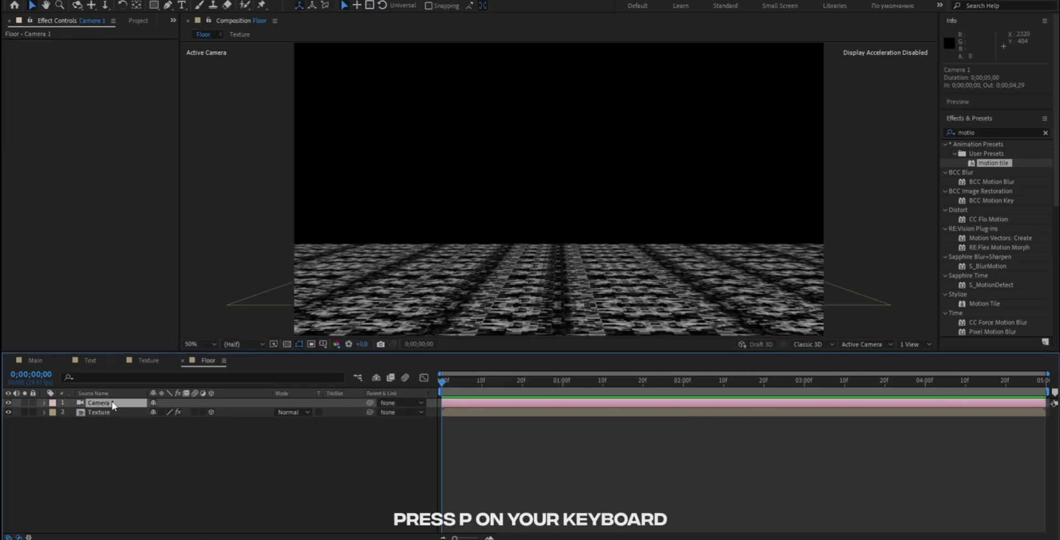
key(p)
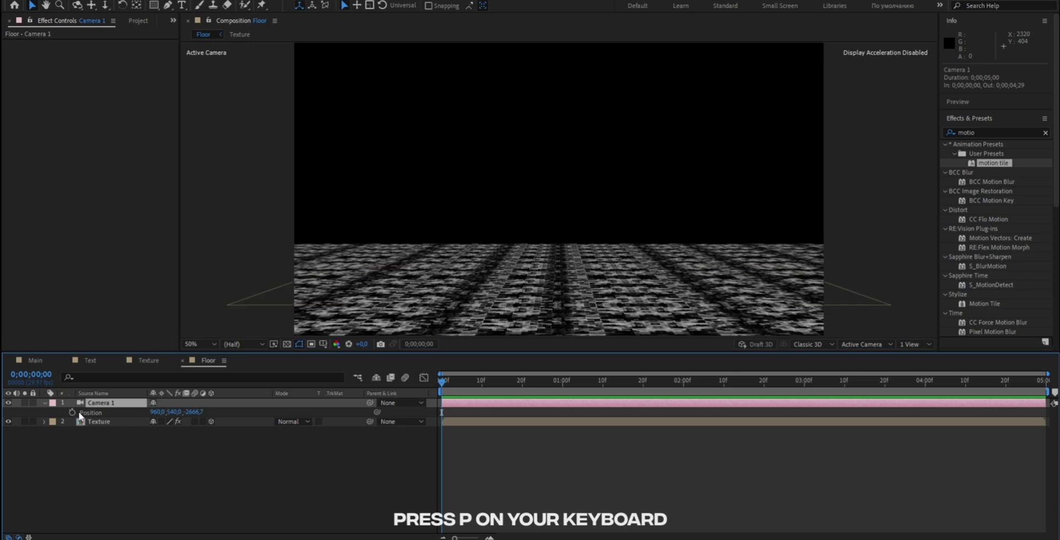
right_click(80, 414)
click(143, 273)
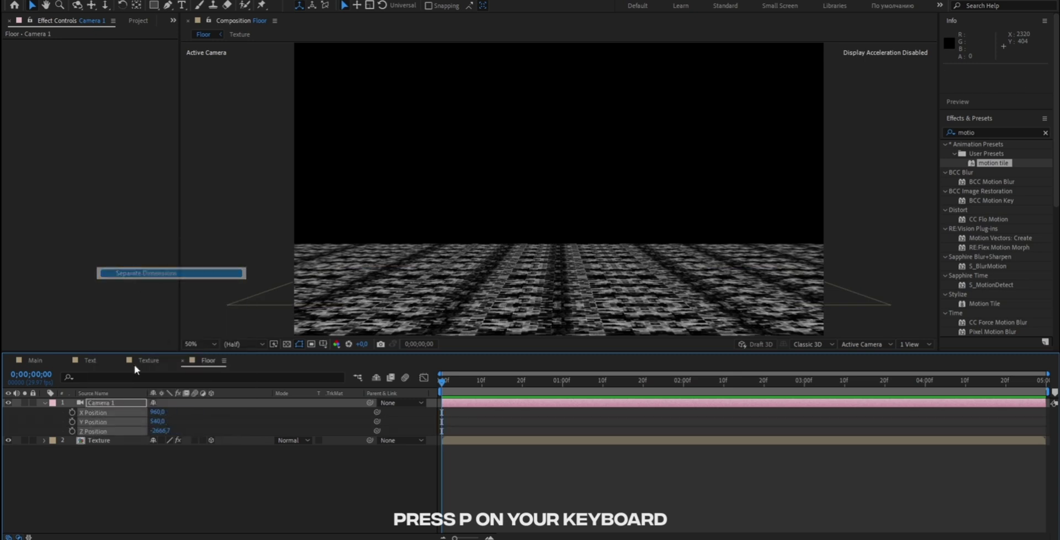
click(71, 431)
drag(621, 381, 1045, 382)
text(-2050)
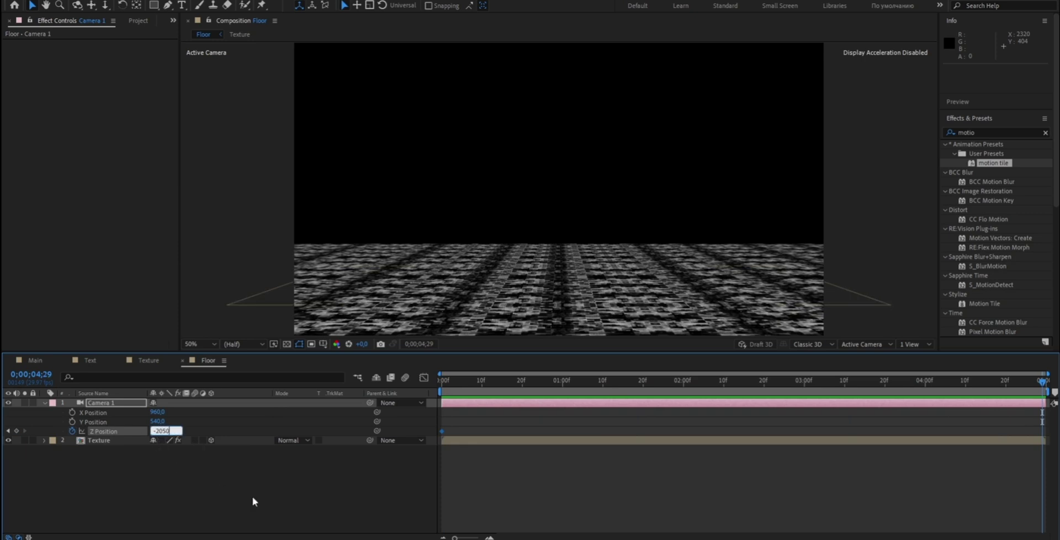
key(Return)
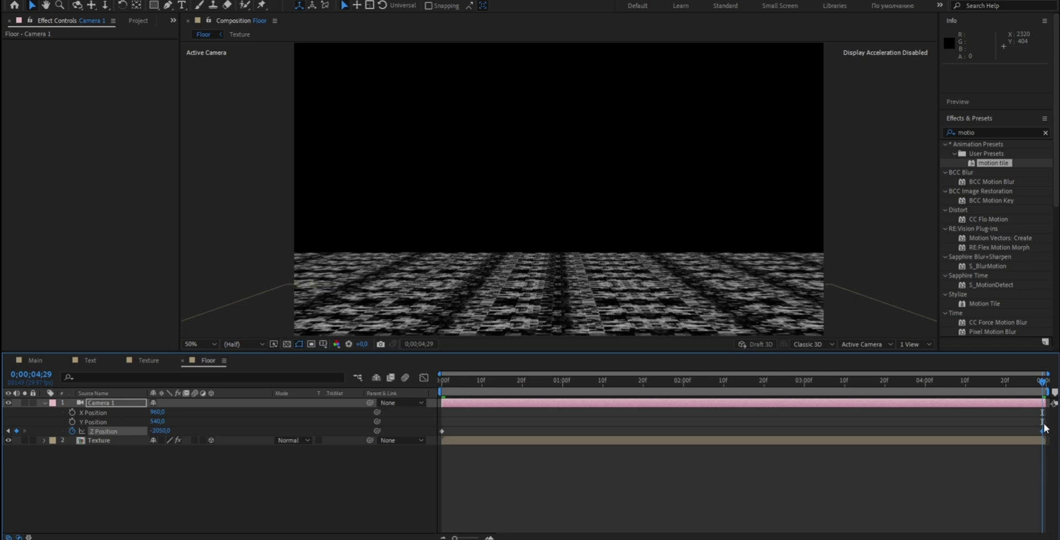
key(Up)
Step: Select both Z Position keyframes and preview the camera dolly
drag(1048, 423, 425, 436)
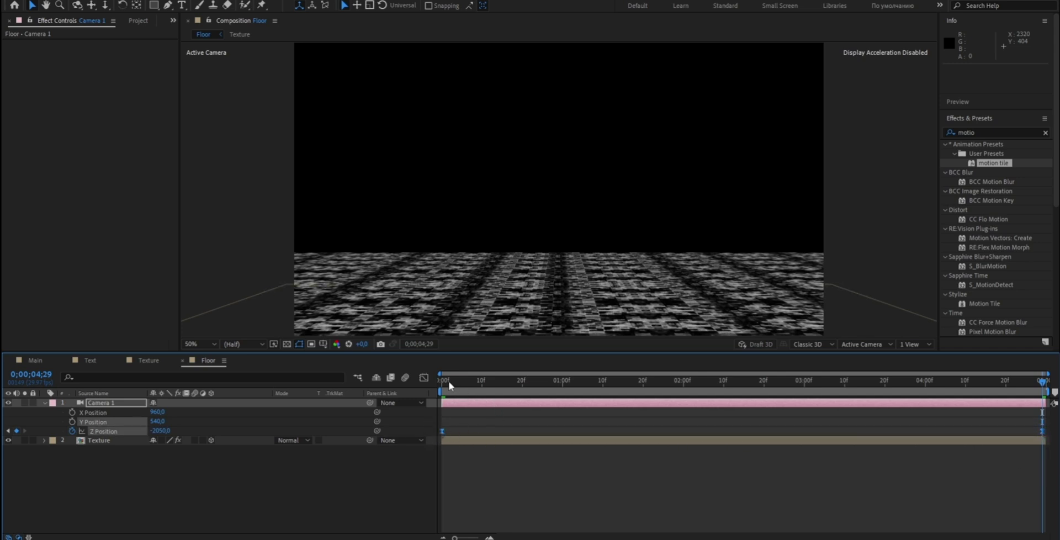
drag(448, 381, 836, 398)
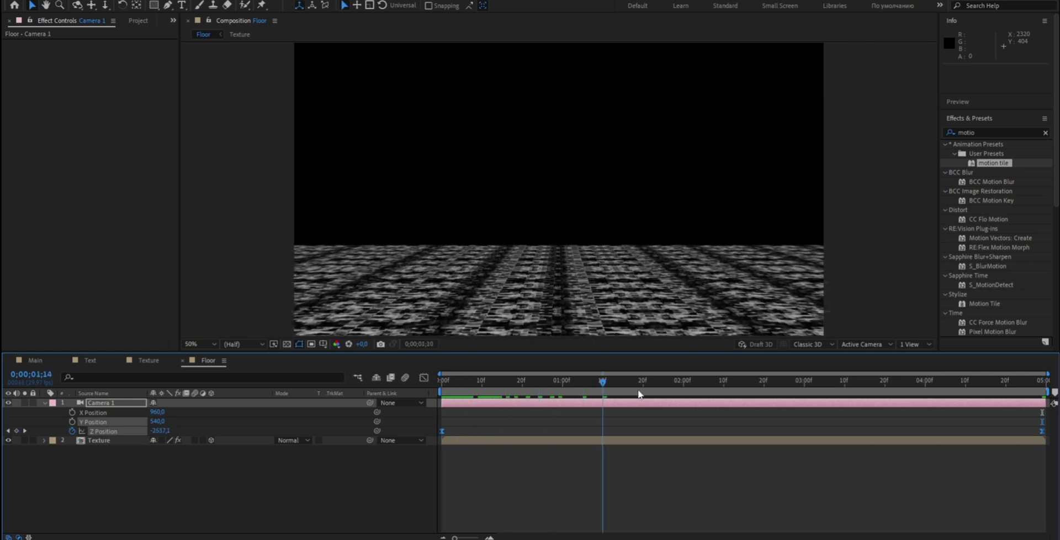
key(space)
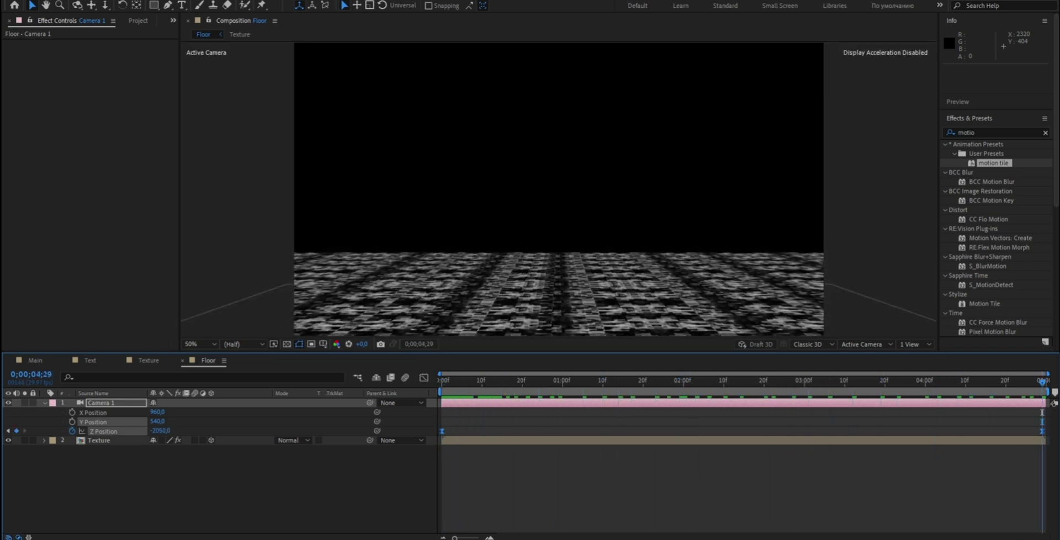
key(space)
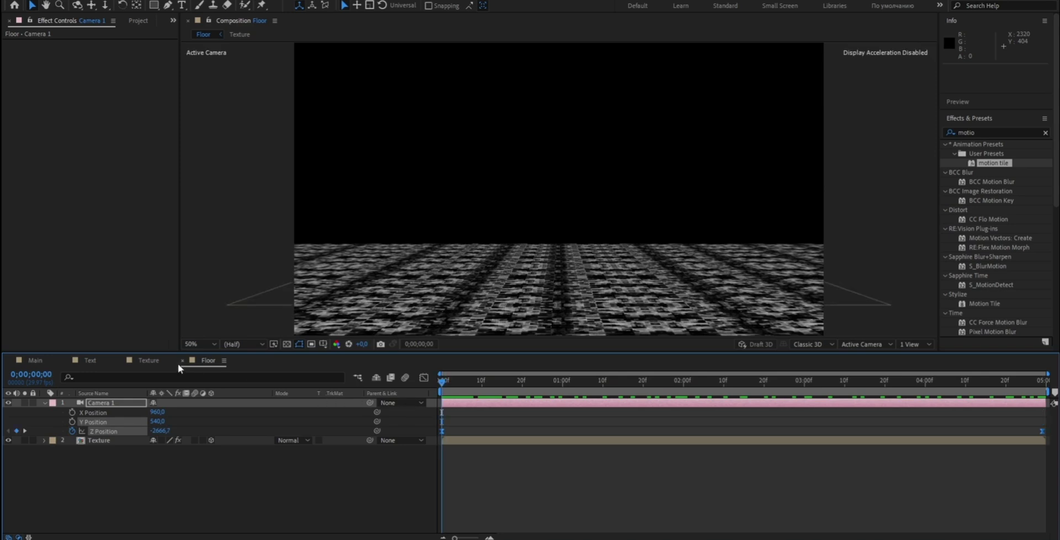
Step: Create a bold white 244 px text layer reading 'TEXT' centred in the Text comp
click(90, 360)
right_click(185, 413)
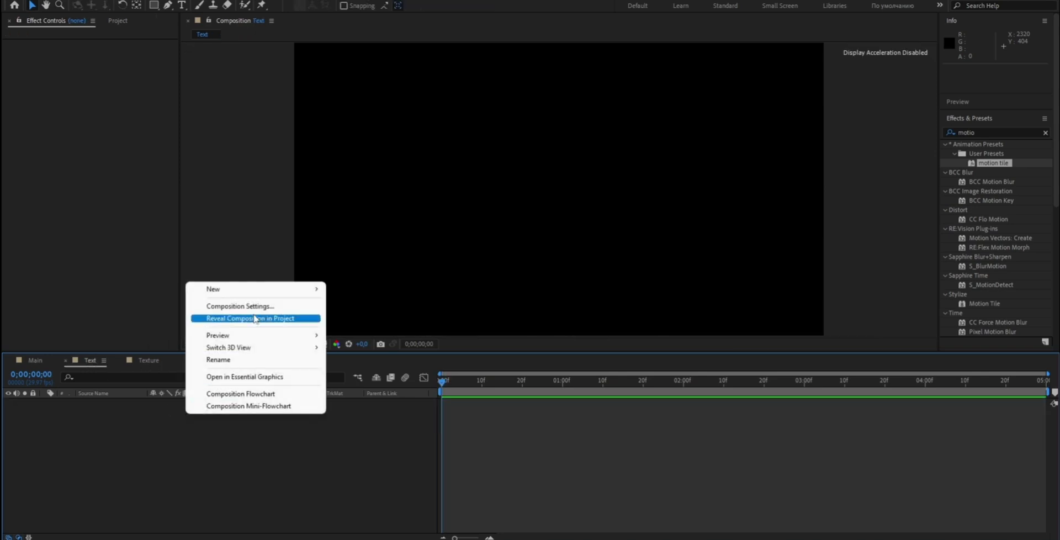
mouse_move(234, 296)
click(350, 306)
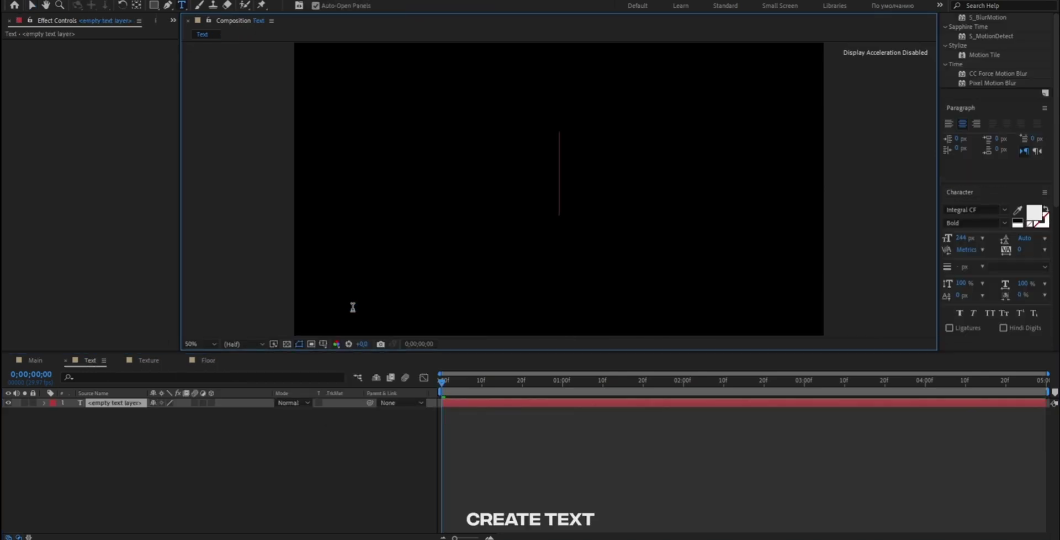
text(TEXT)
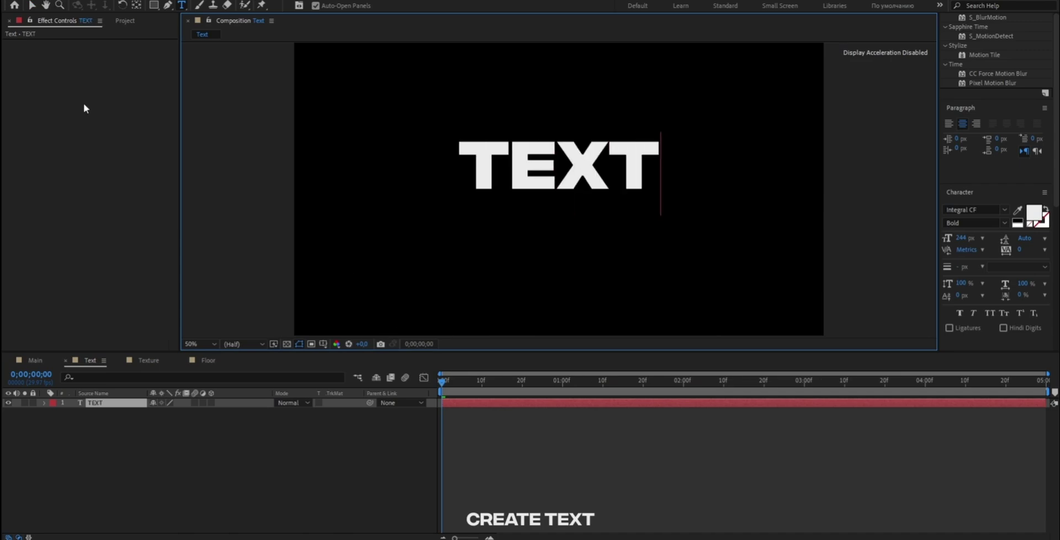
click(32, 6)
drag(599, 168, 592, 189)
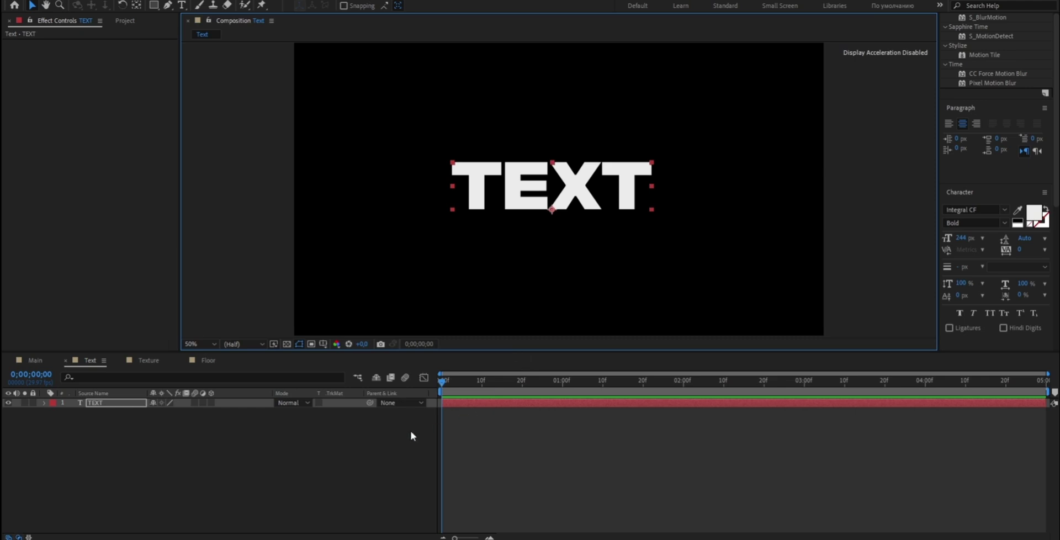
Step: Add a black solid to the Text comp and apply the Saber effect to it
right_click(392, 428)
mouse_move(442, 304)
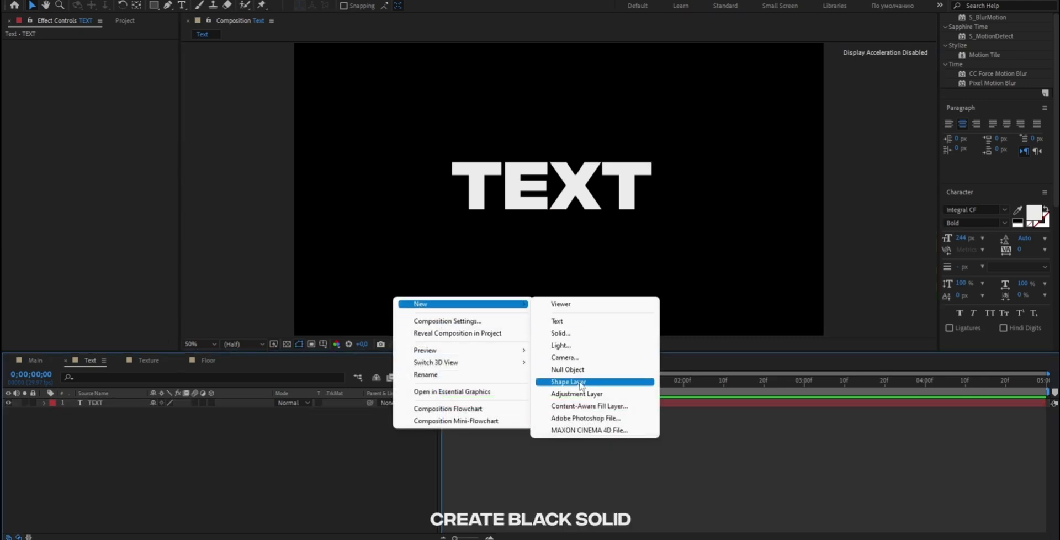
click(568, 333)
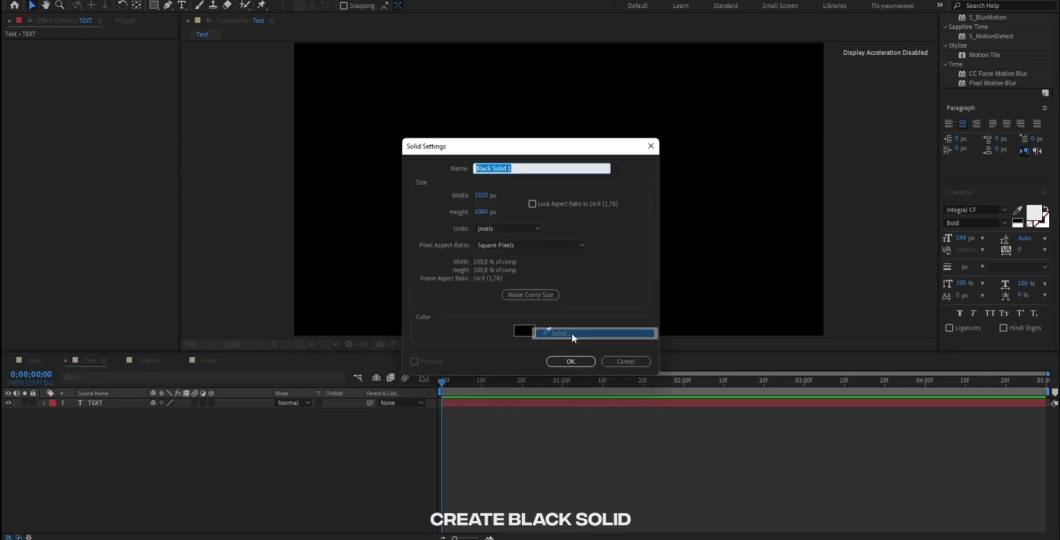
click(573, 363)
click(545, 411)
click(985, 102)
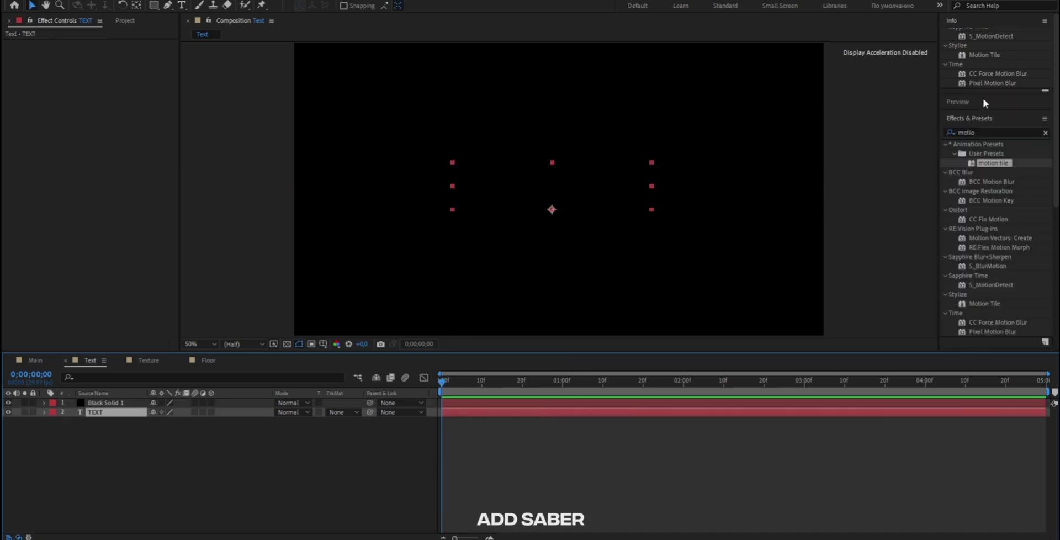
click(988, 132)
text(sa)
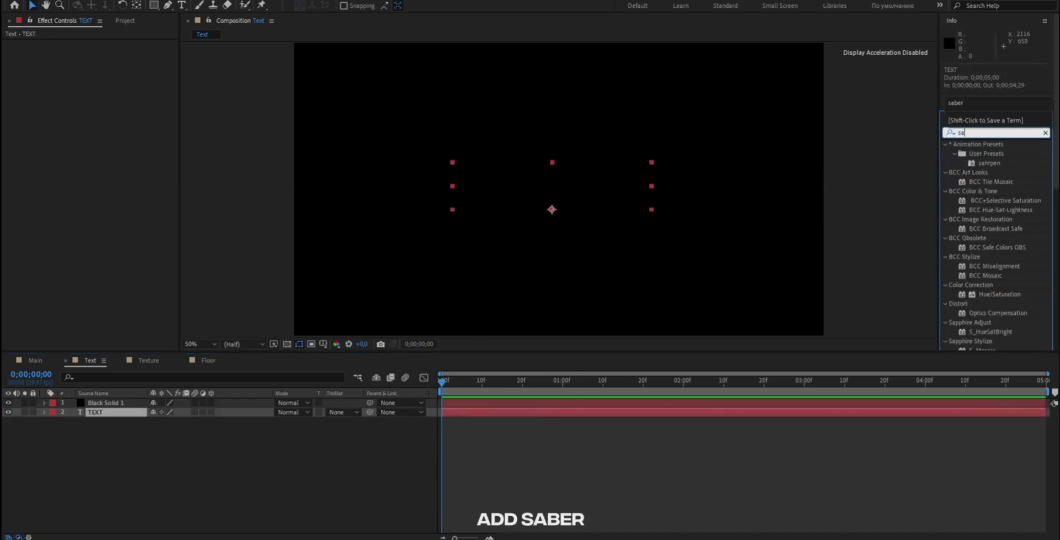
text(ber)
drag(977, 153, 530, 403)
Step: Apply Saber's Neon preset at 50% glow, with Core Type Text Layer tracing 2. TEXT
click(117, 53)
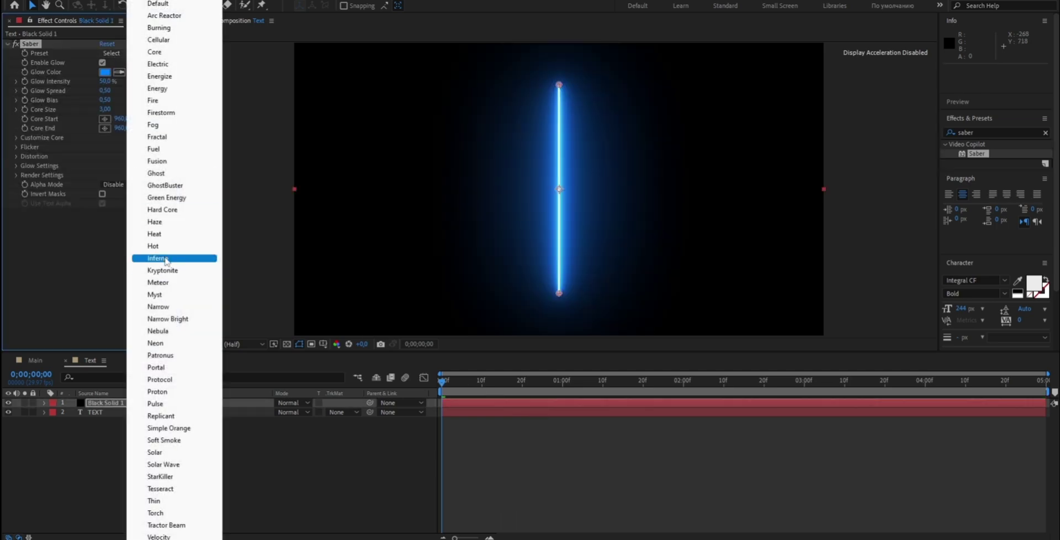
click(160, 343)
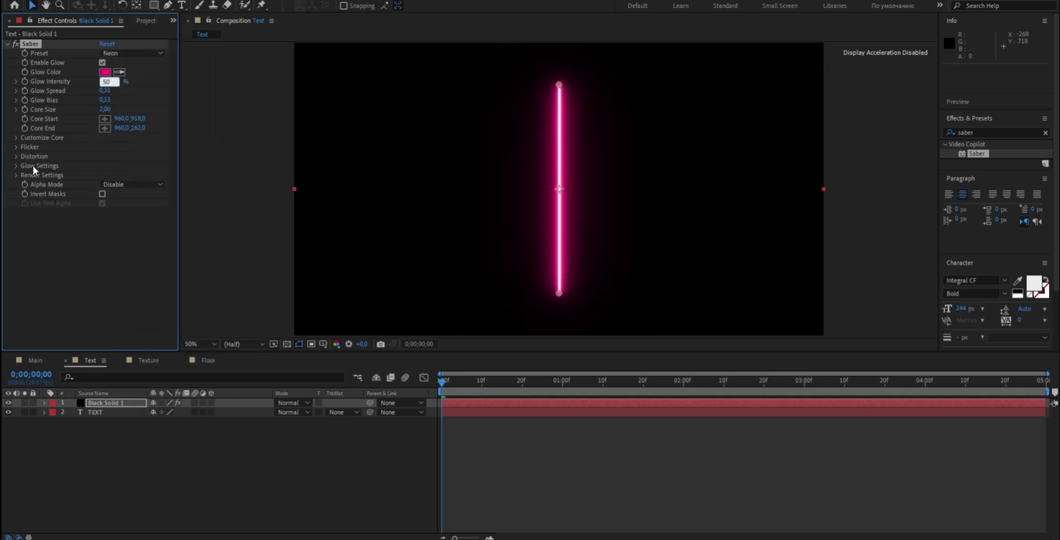
key(Return)
click(16, 137)
click(118, 147)
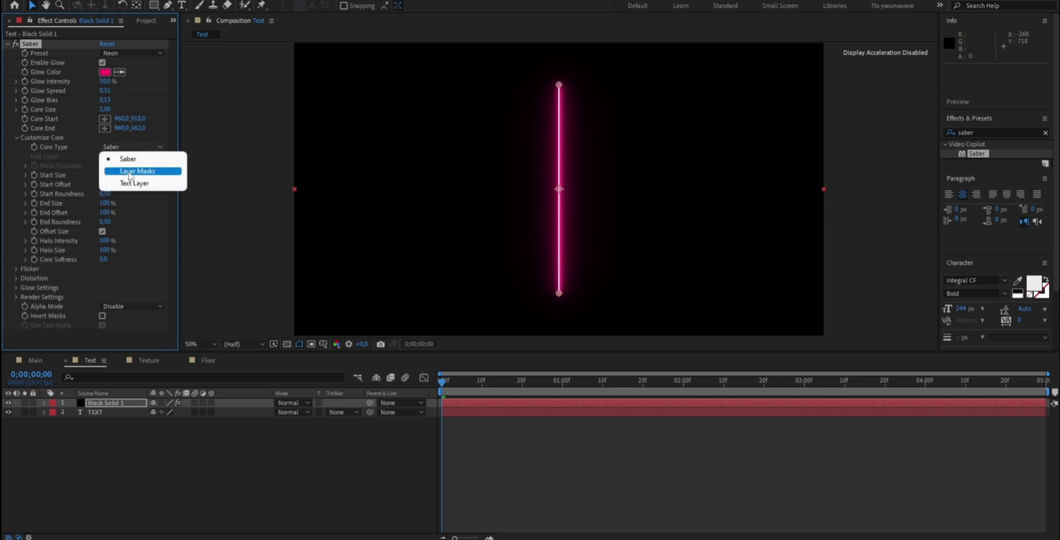
click(118, 183)
click(110, 157)
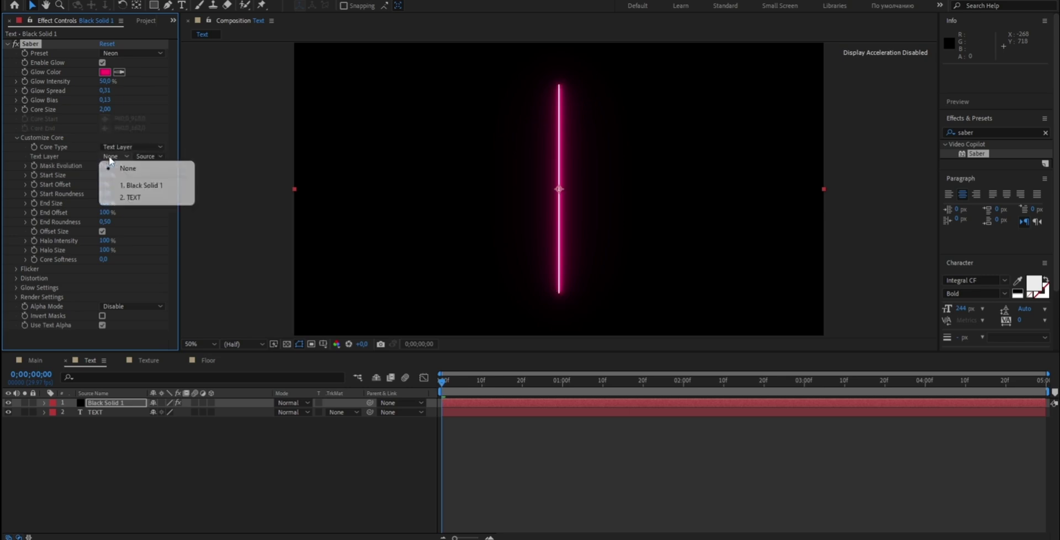
click(135, 196)
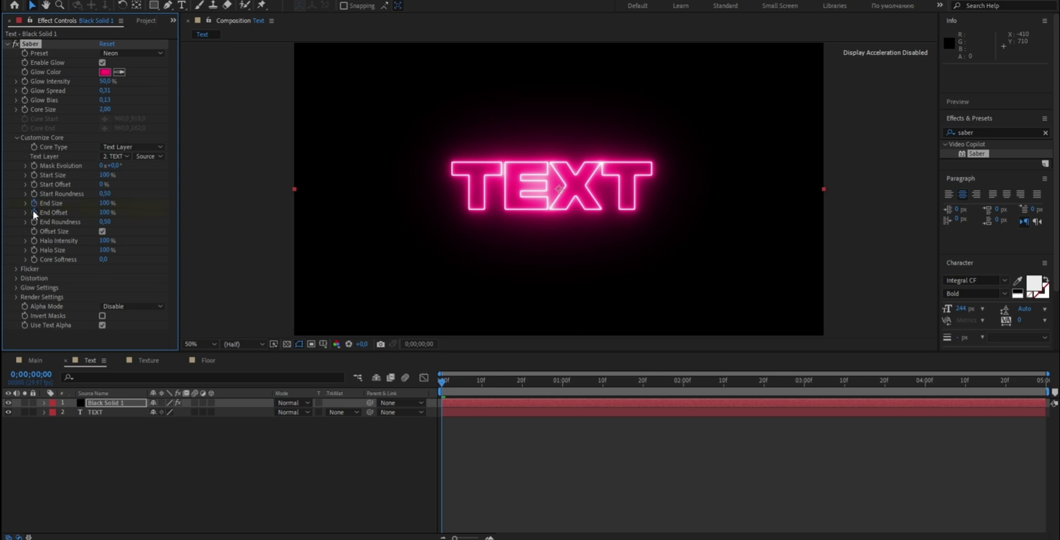
Step: Keyframe Saber End Size and End Offset at 0% at the start
click(109, 203)
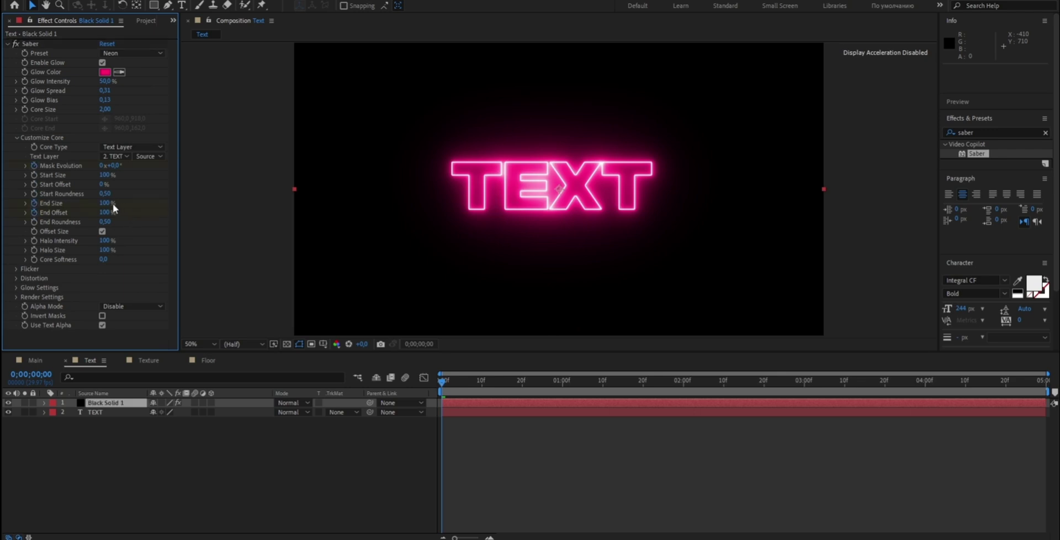
text(0)
key(Return)
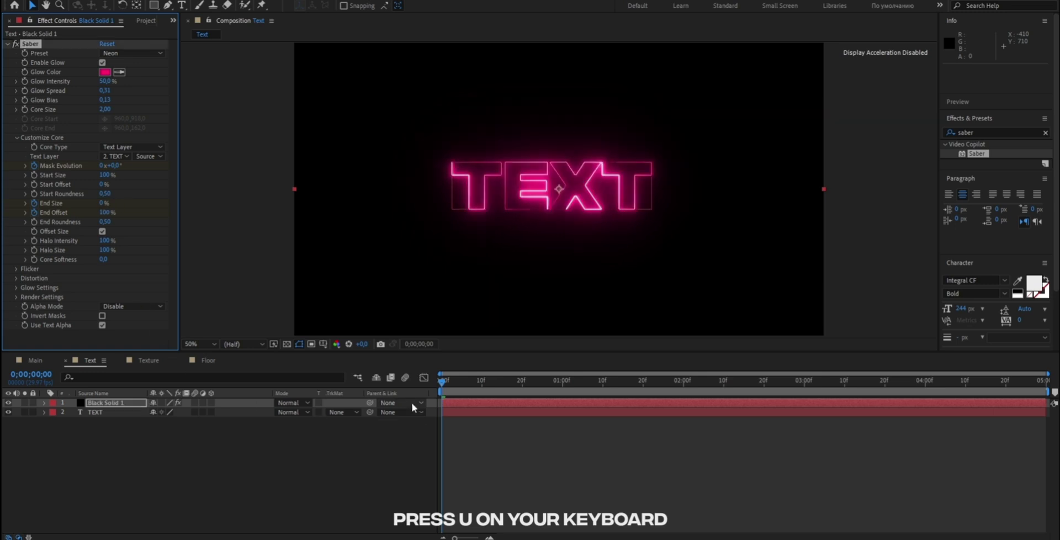
key(u)
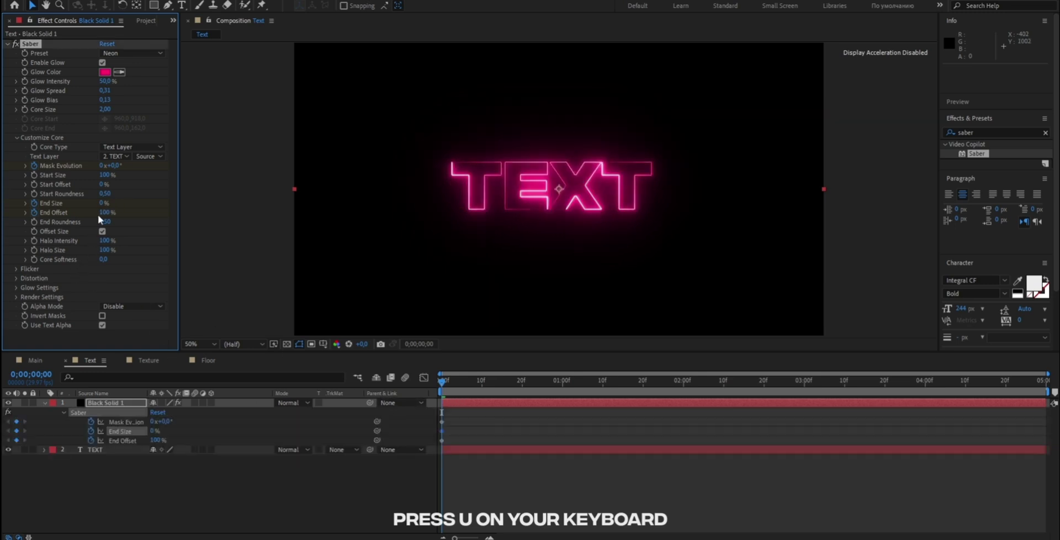
key(Return)
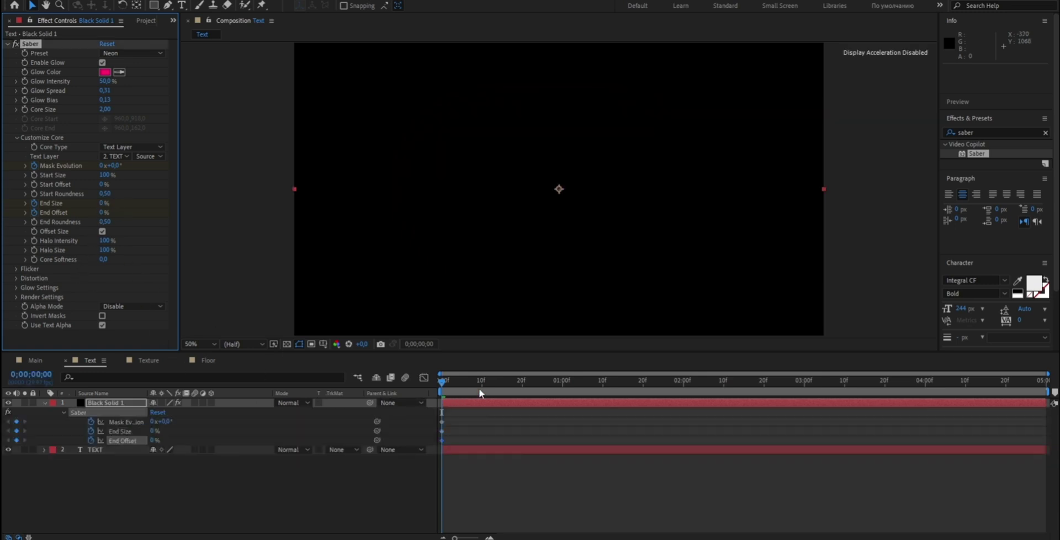
Step: At about 1 second, keyframe End Offset and End Size at 100%
drag(479, 386, 563, 389)
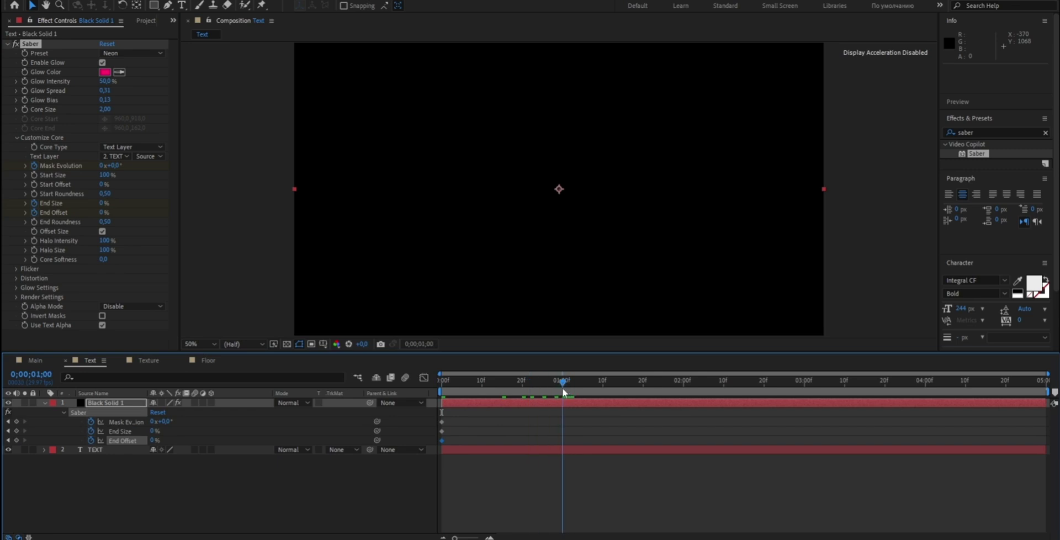
click(151, 440)
text(100)
key(Return)
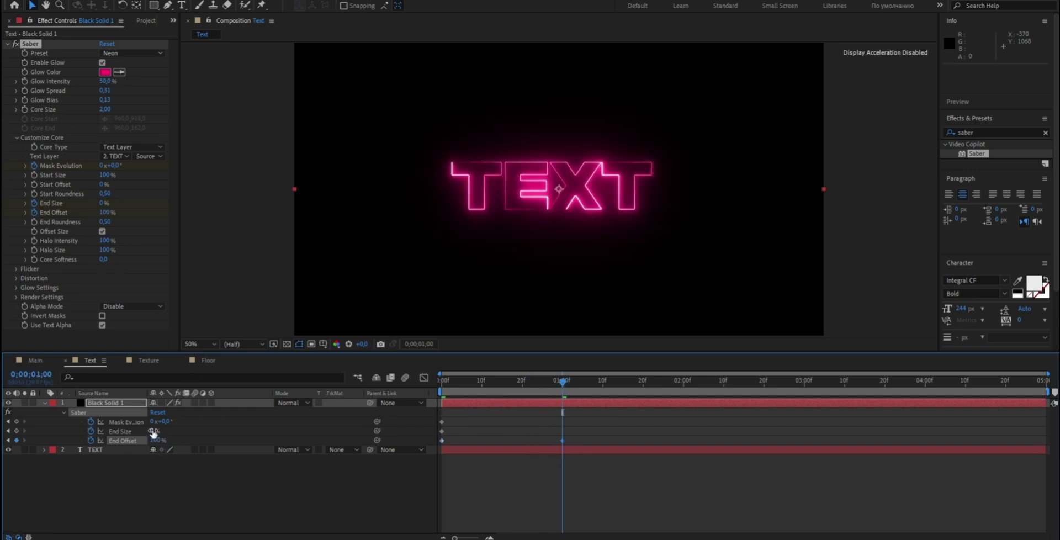
text(100)
key(Return)
Step: At 4 seconds, keyframe End Size at 0% and End Offset at 100%
drag(562, 382, 926, 391)
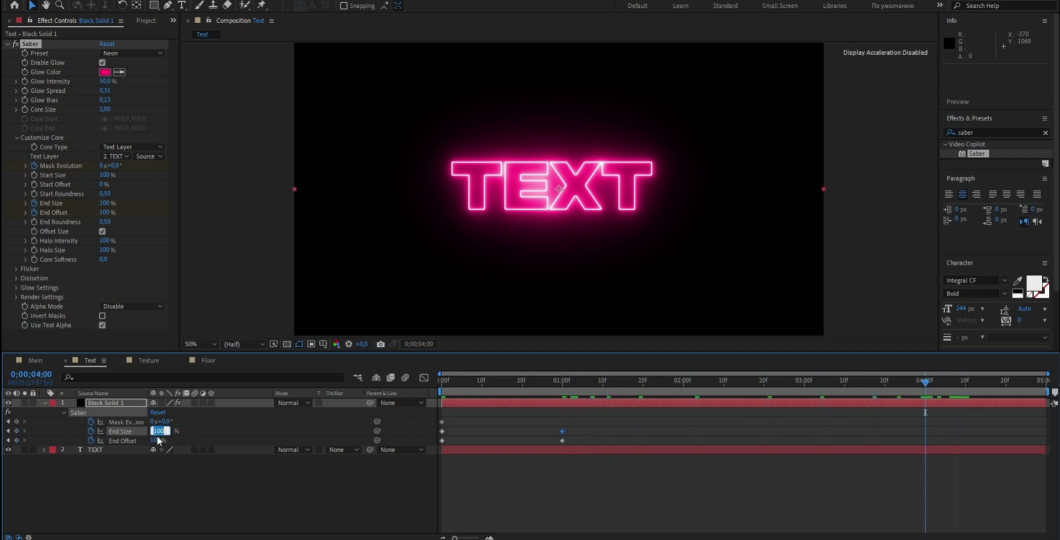
text(0)
key(Return)
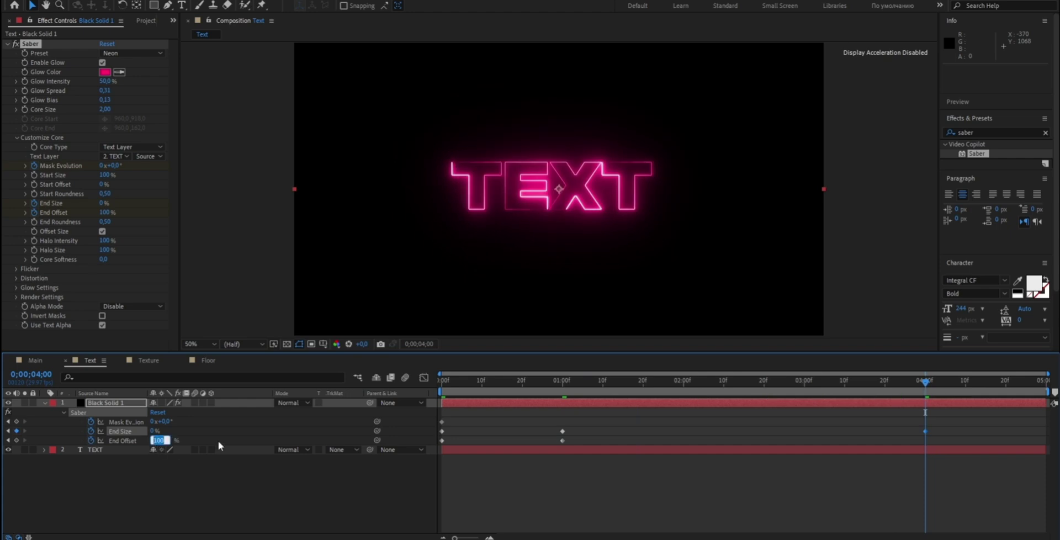
click(217, 441)
click(16, 440)
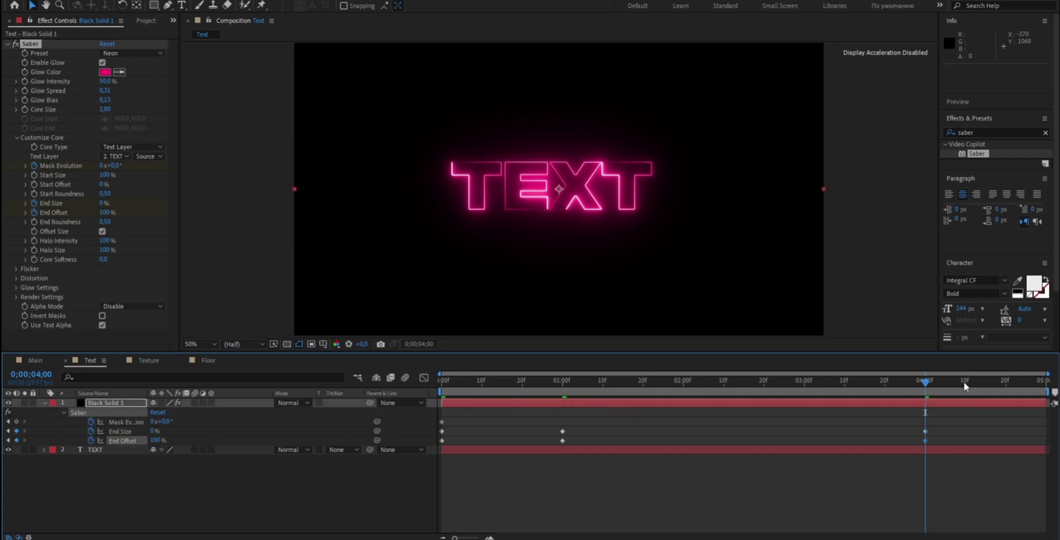
key(space)
click(164, 432)
text(100)
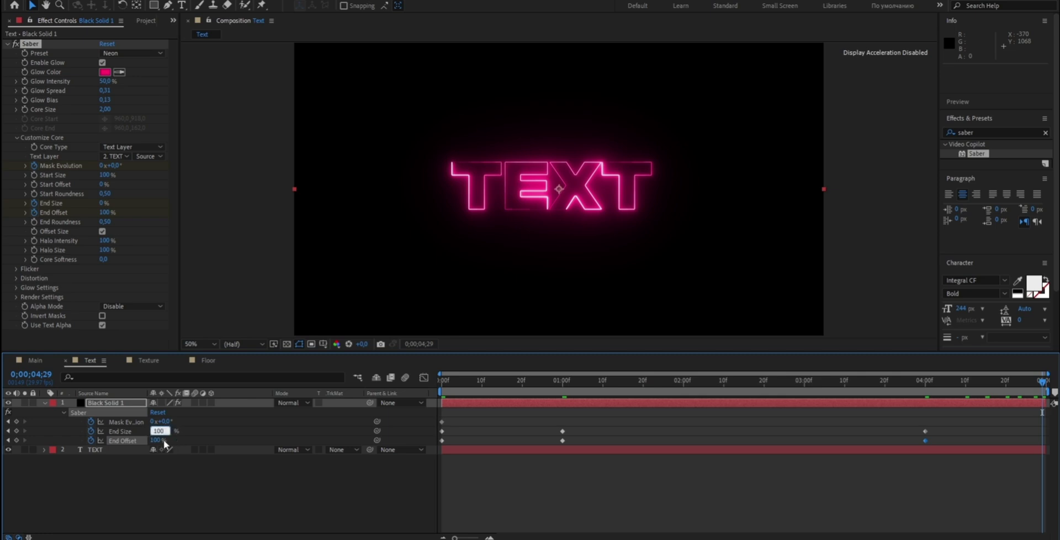
Step: On the last frame, keyframe End Size 100% and End Offset 0%, and adjust Mask Evolution
click(156, 441)
text(0)
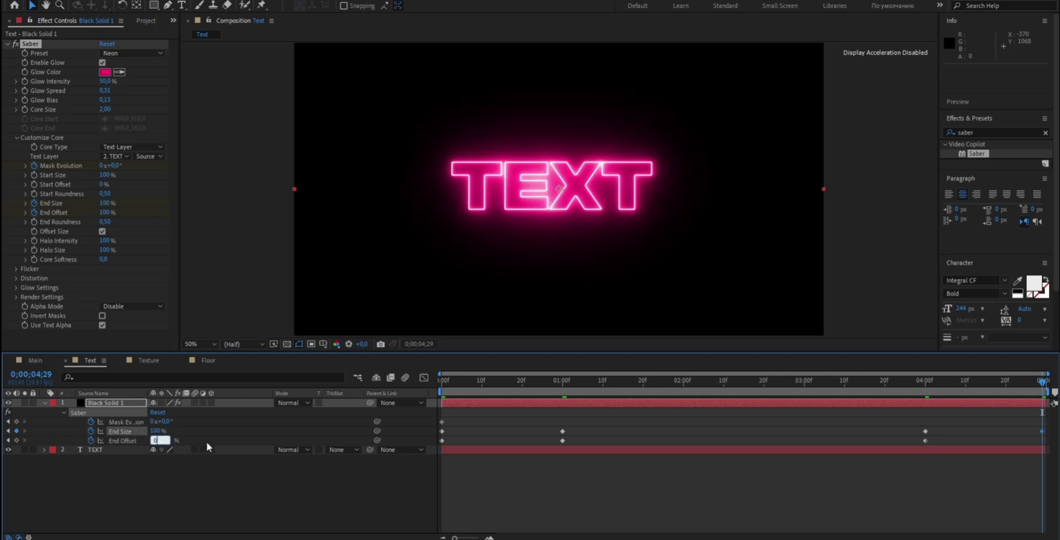
key(Return)
click(154, 421)
text(2)
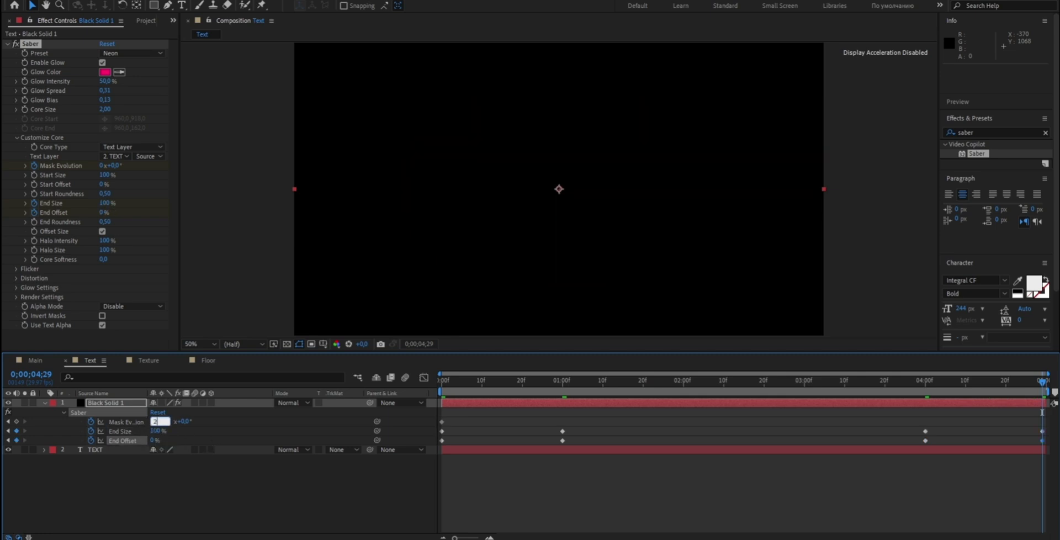
click(41, 403)
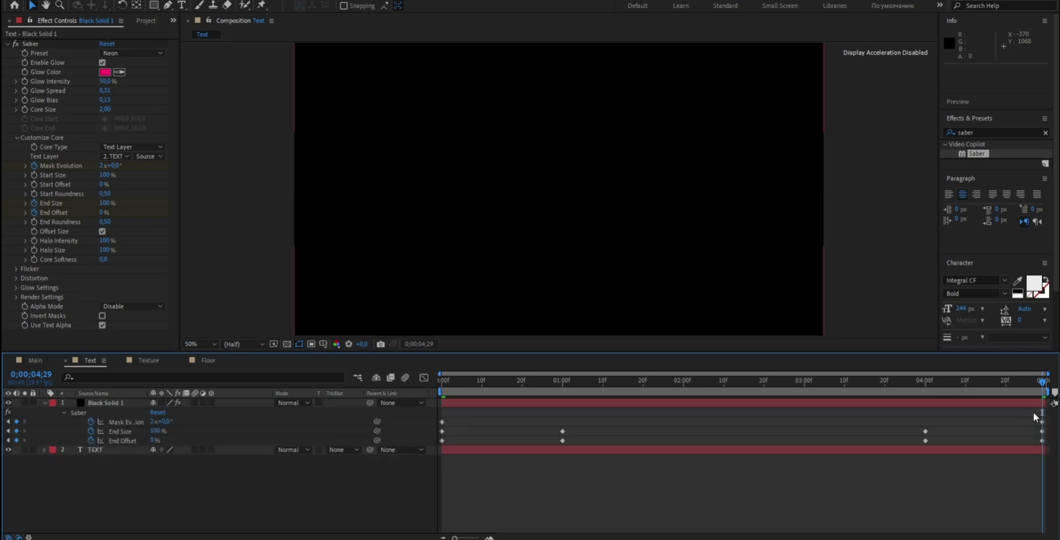
Step: Apply Easy Ease to the keyframes at the end, 4 seconds and 1 second
drag(1048, 446, 1032, 411)
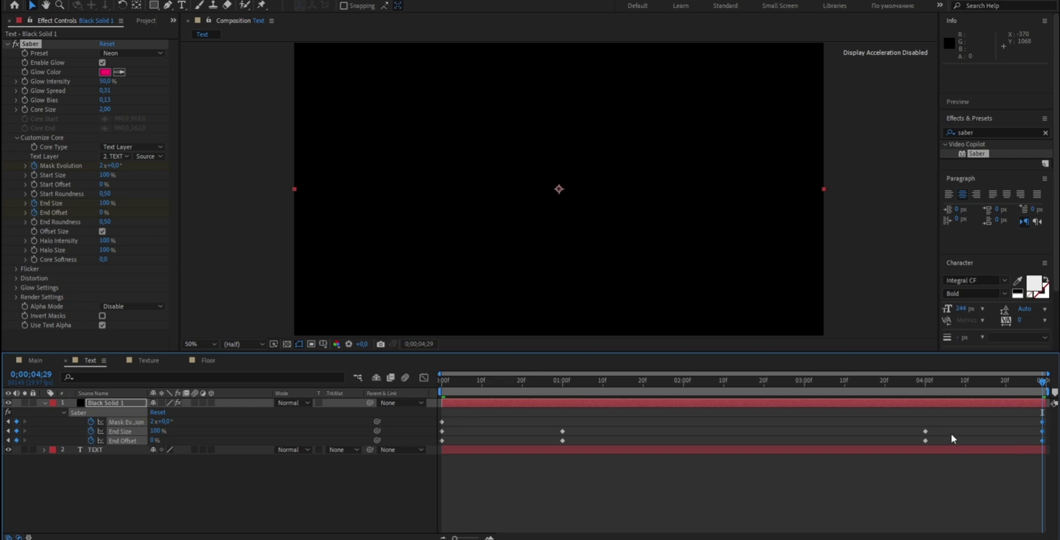
drag(939, 425, 917, 441)
key(F9)
drag(549, 426, 568, 445)
key(F9)
key(space)
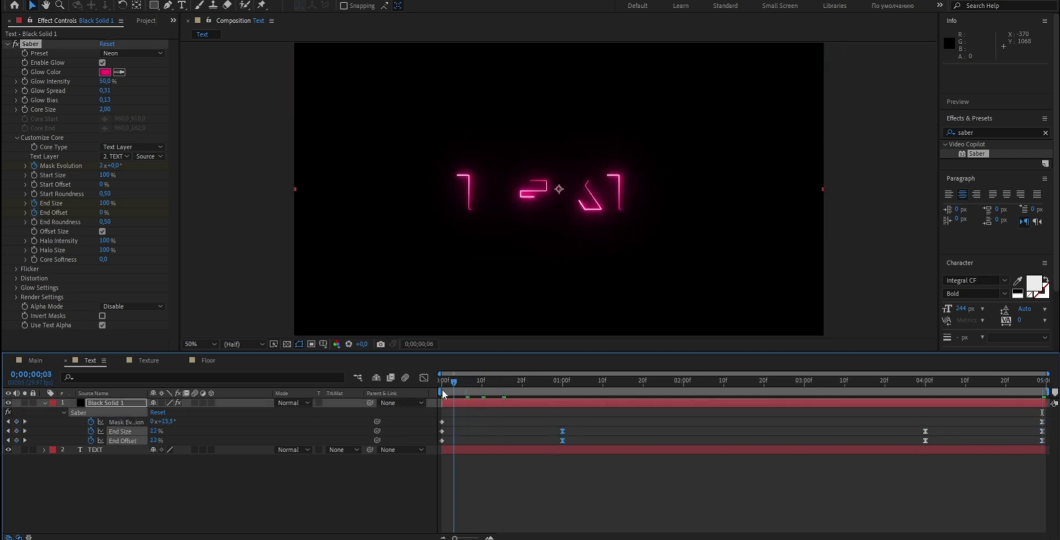
click(442, 389)
key(space)
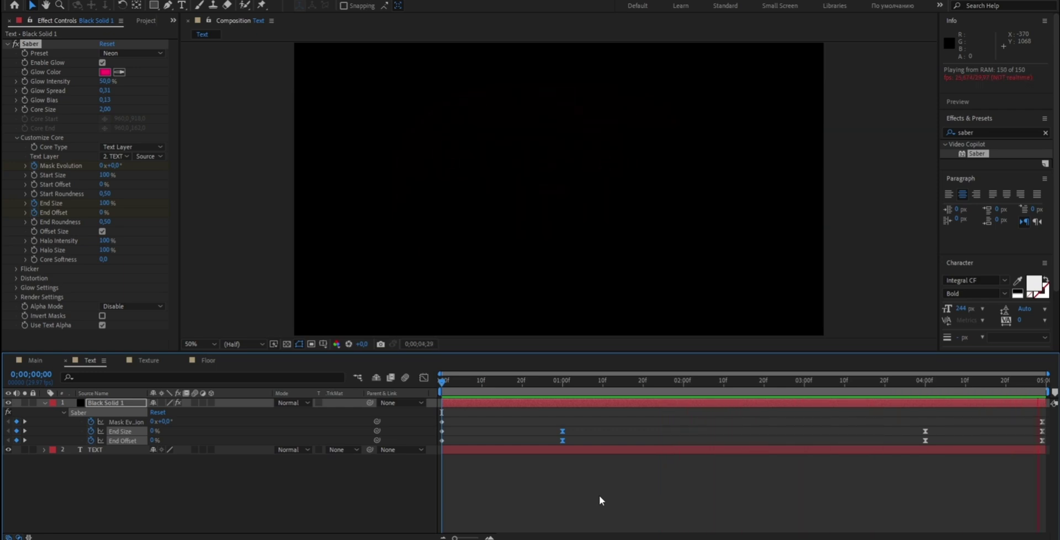
key(space)
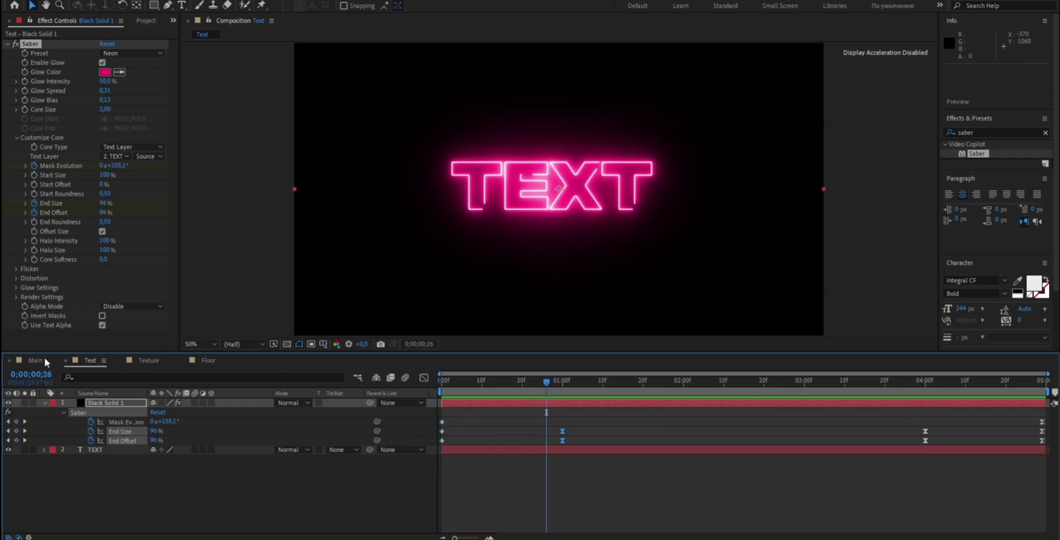
Step: Add a black solid background layer to the Main comp
click(41, 359)
right_click(187, 439)
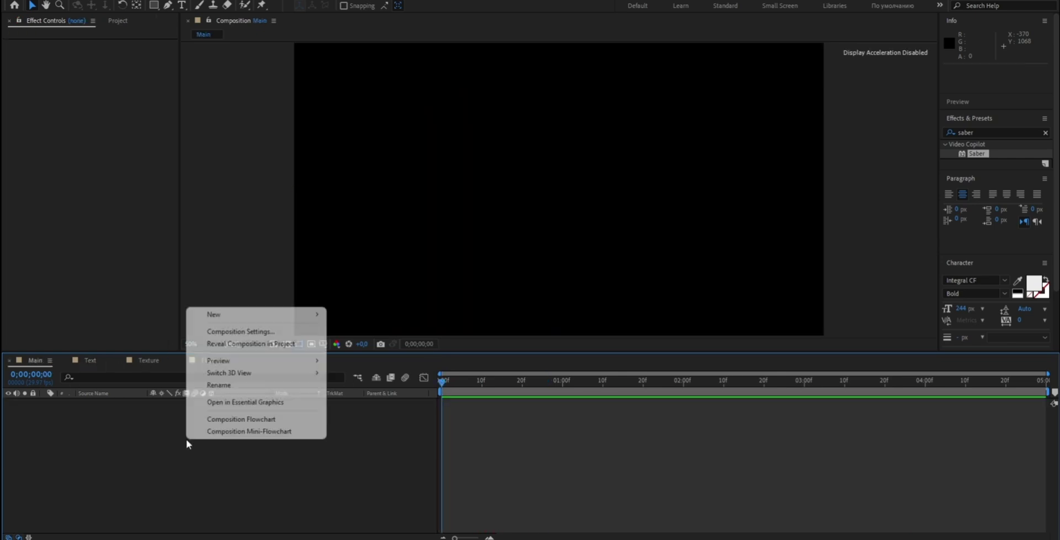
mouse_move(223, 320)
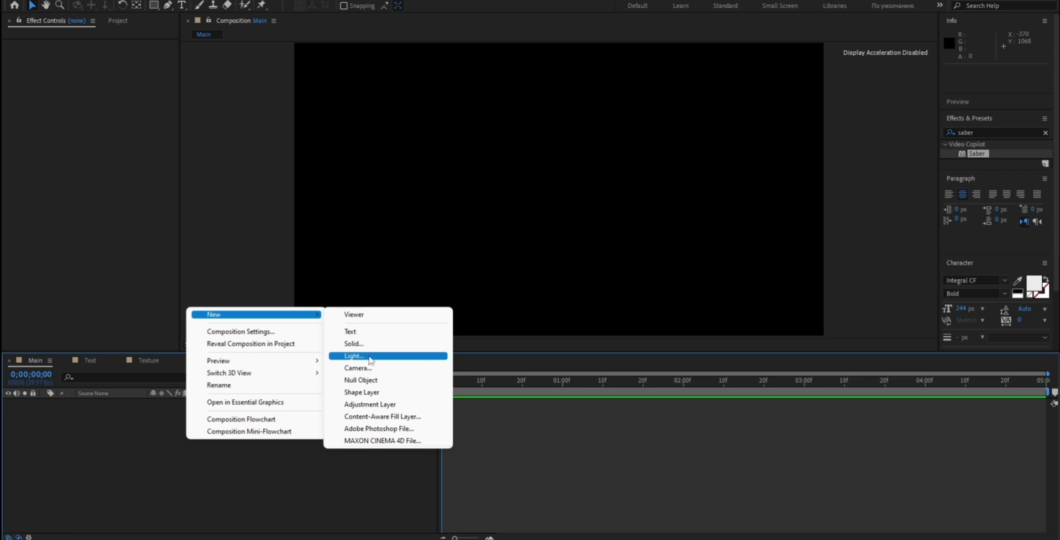
click(371, 343)
click(571, 361)
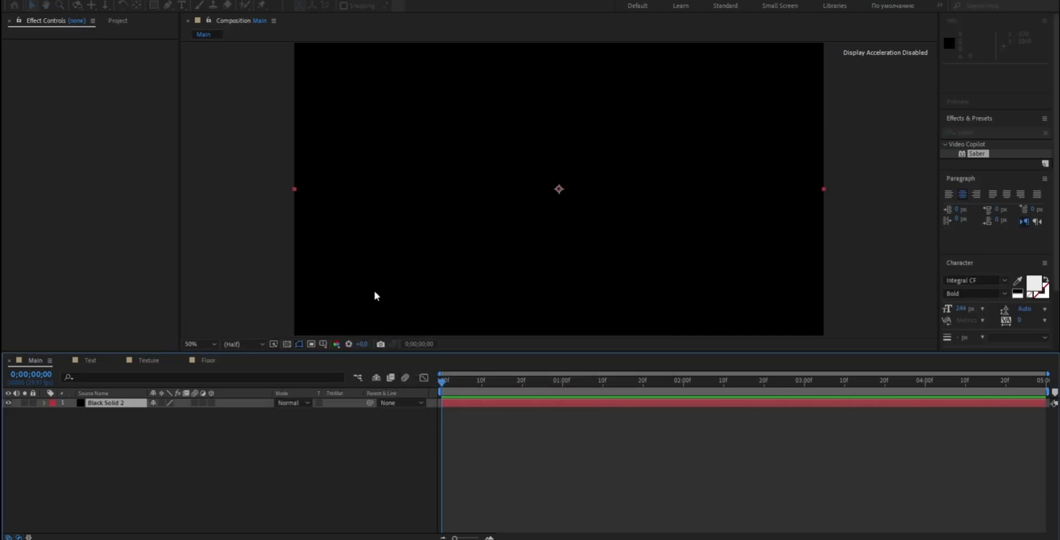
Step: Add the Floor and Text comps to Main, hide Floor, and go to 1;06
click(142, 20)
click(44, 197)
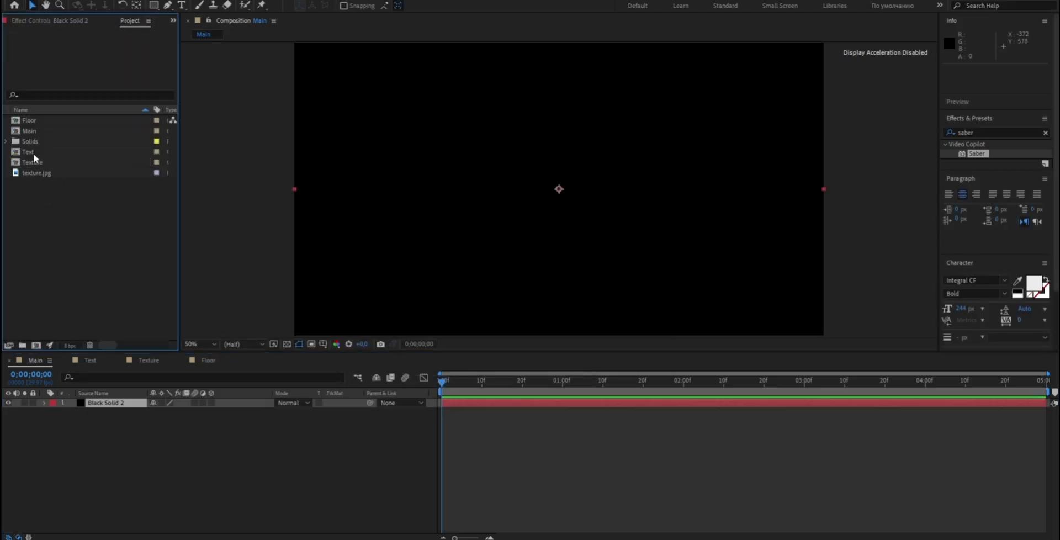
drag(27, 119, 104, 406)
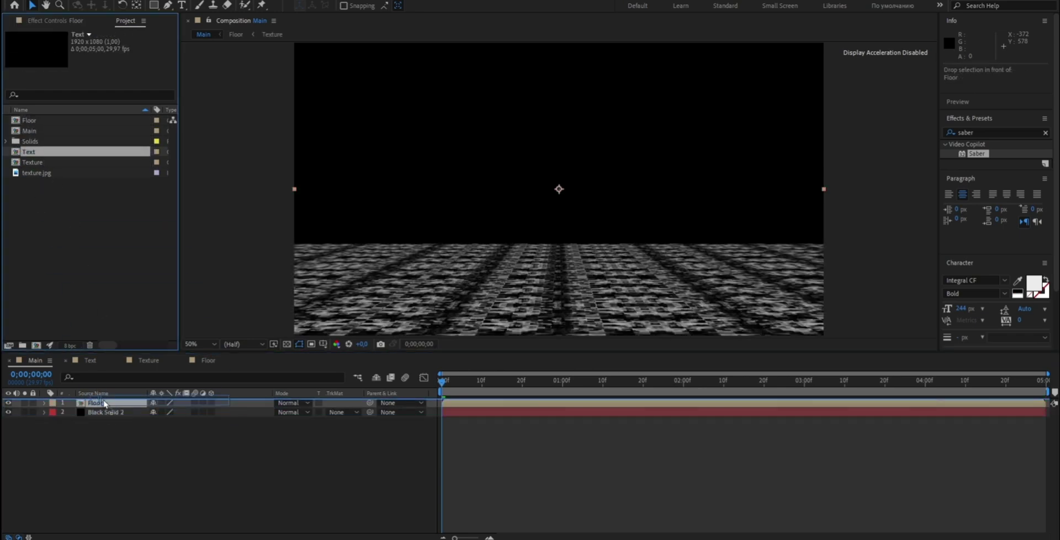
drag(28, 151, 105, 408)
click(8, 412)
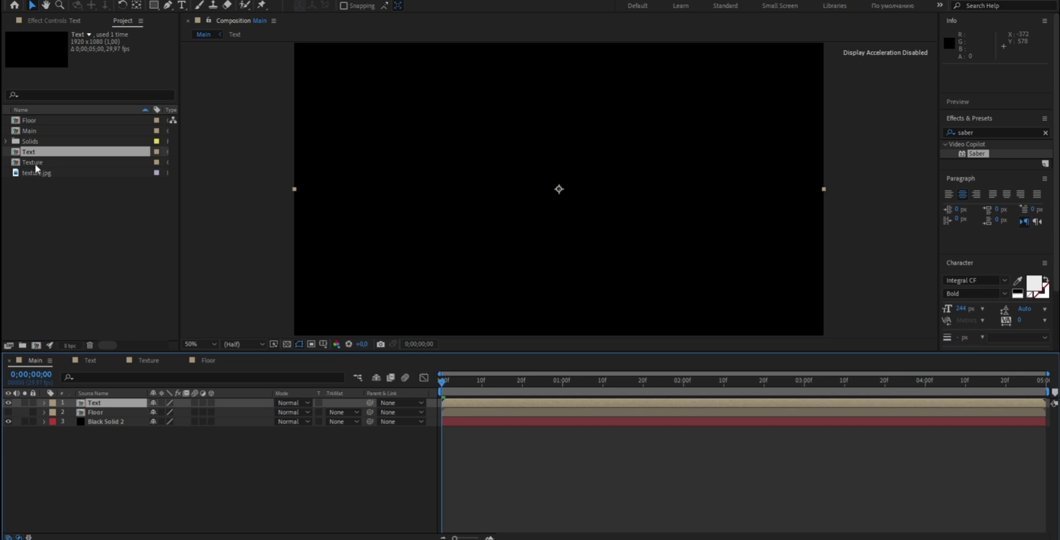
drag(444, 381, 587, 386)
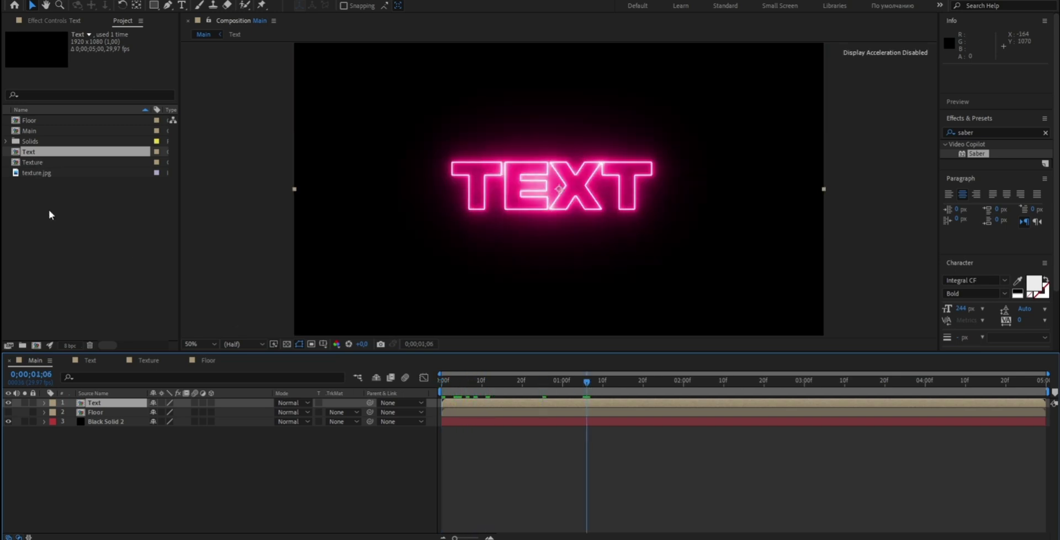
Step: Duplicate the Text layer with Ctrl+D and rename the copy 'Reflection'
click(107, 403)
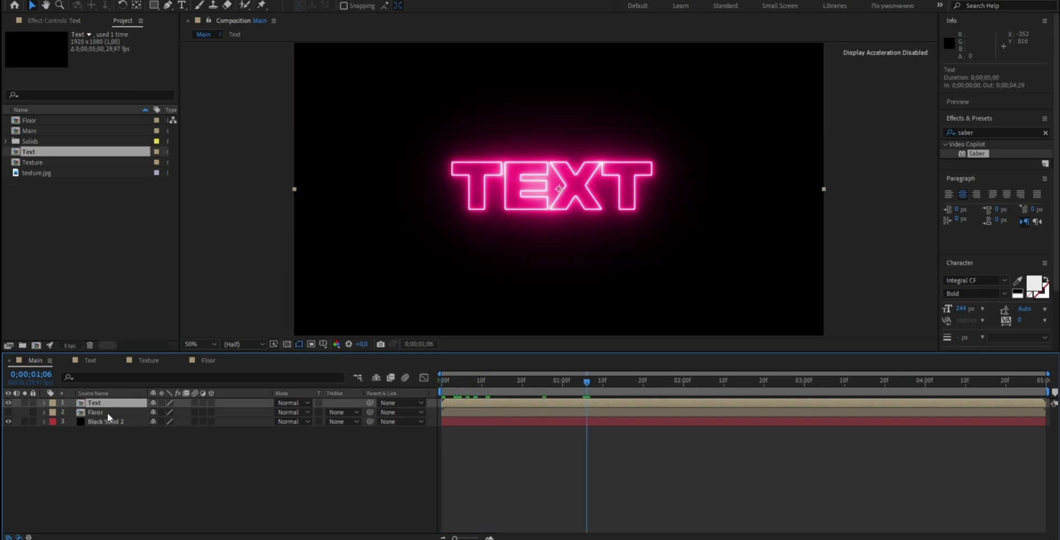
key(ctrl+d)
click(107, 414)
right_click(93, 412)
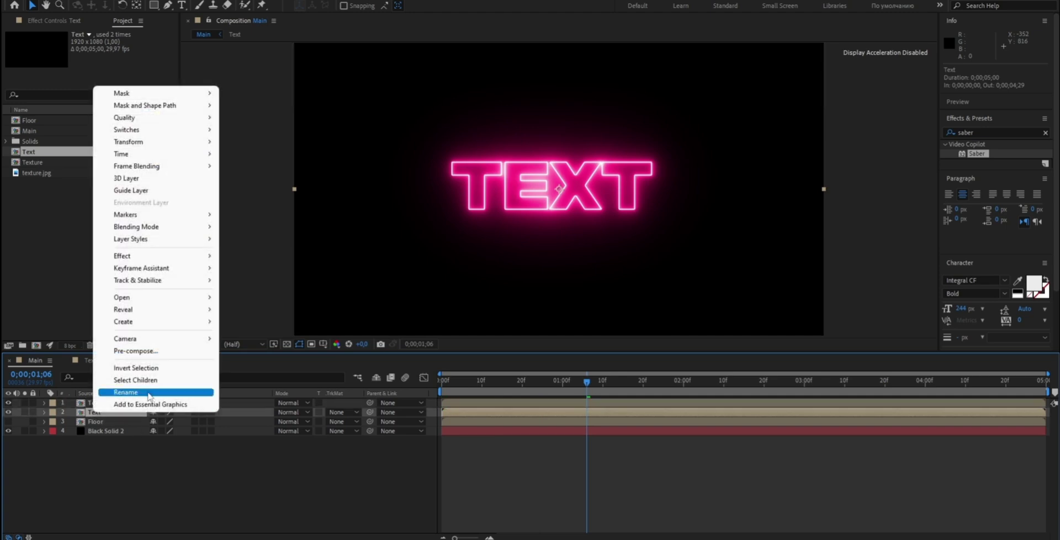
click(149, 393)
text(Re)
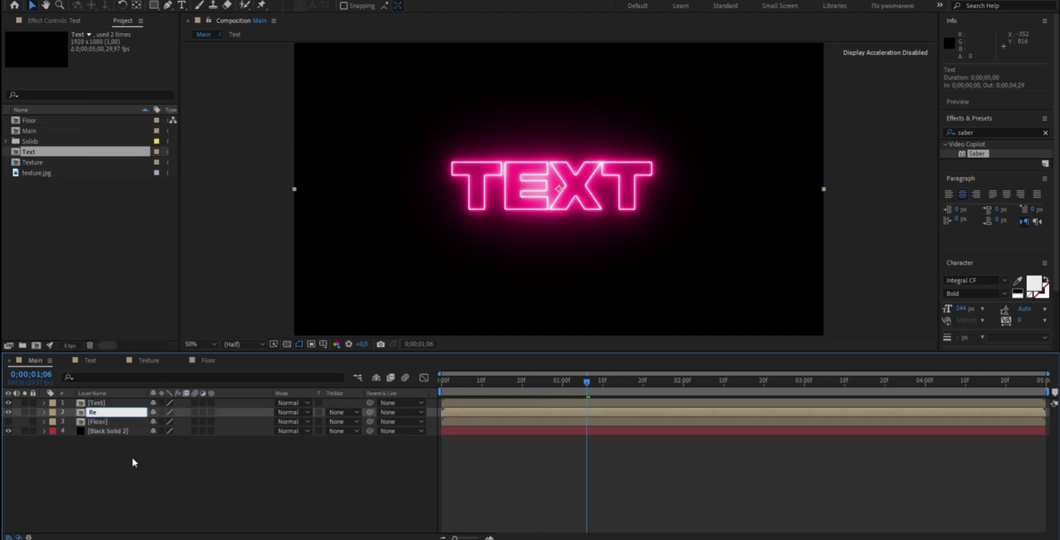
text(flection)
click(118, 462)
click(108, 412)
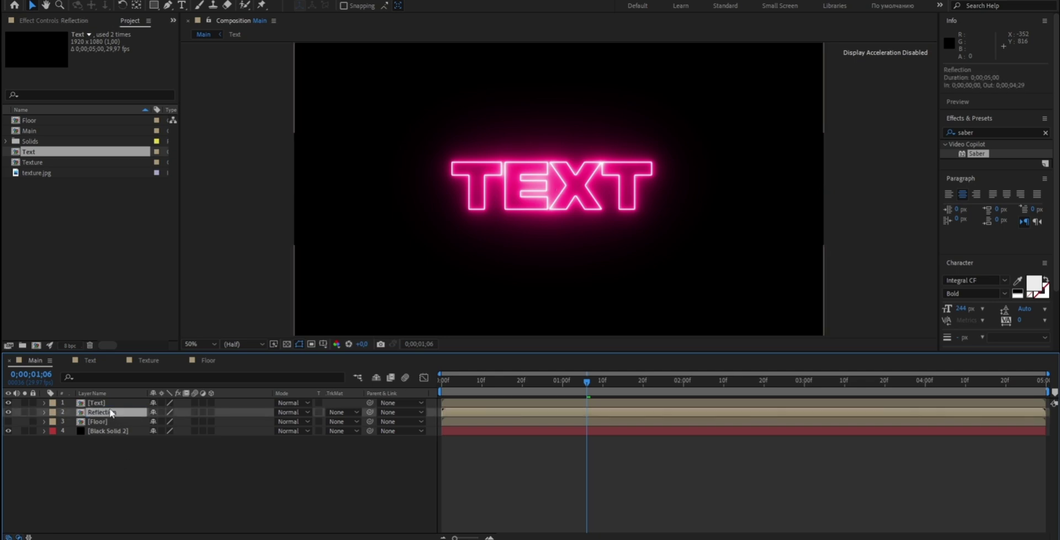
key(s)
click(185, 422)
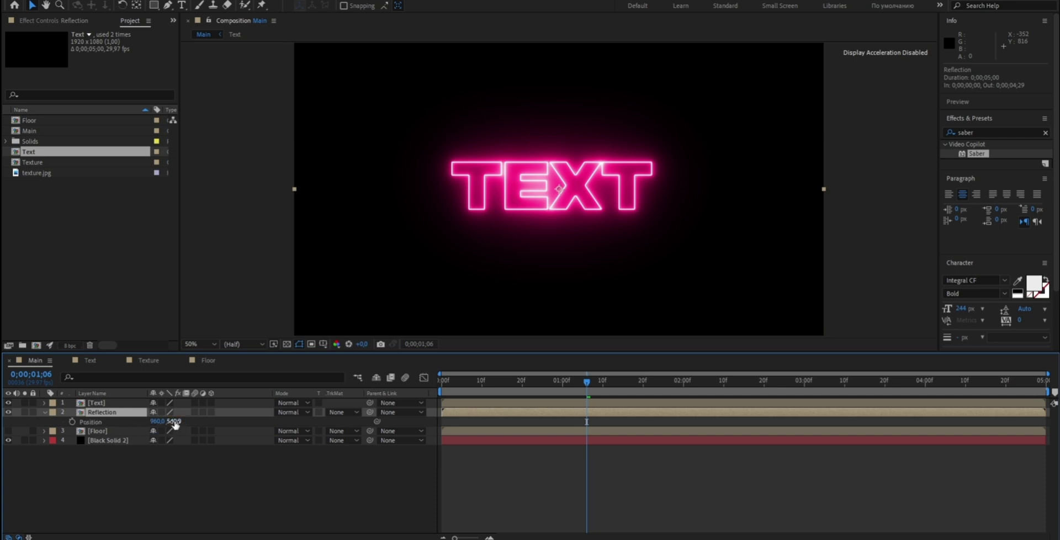
Step: Lower the Reflection layer and set the Text layer's blending mode to Add
key(p)
drag(173, 421, 191, 421)
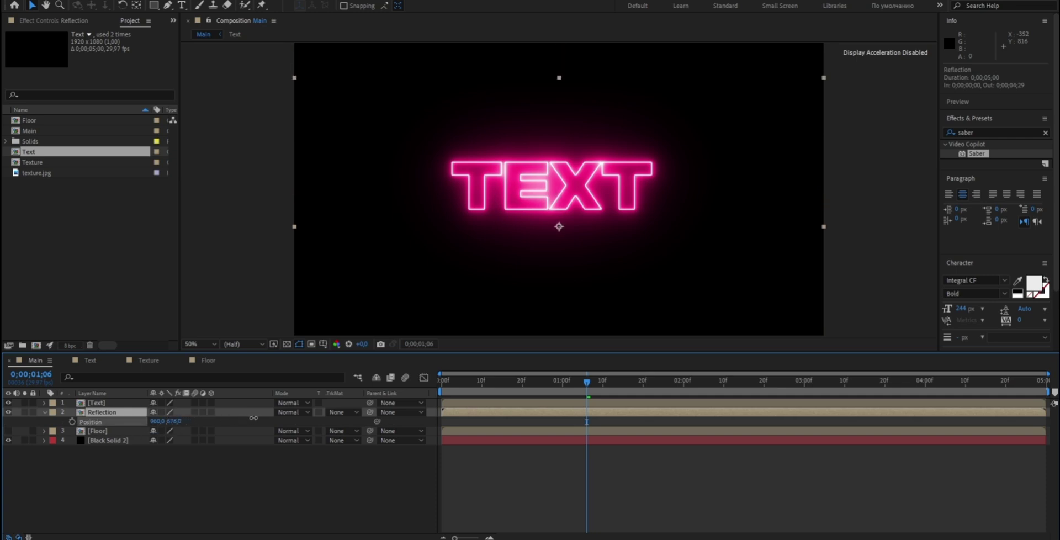
click(293, 403)
click(329, 171)
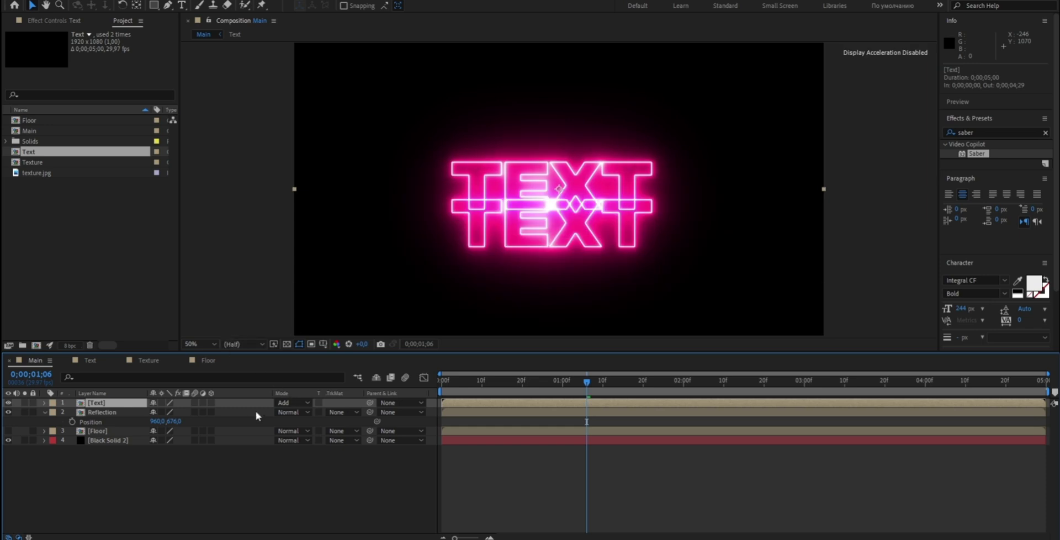
drag(161, 421, 241, 413)
Step: Flip Reflection horizontally and vertically, and position it at 913, 758
right_click(108, 412)
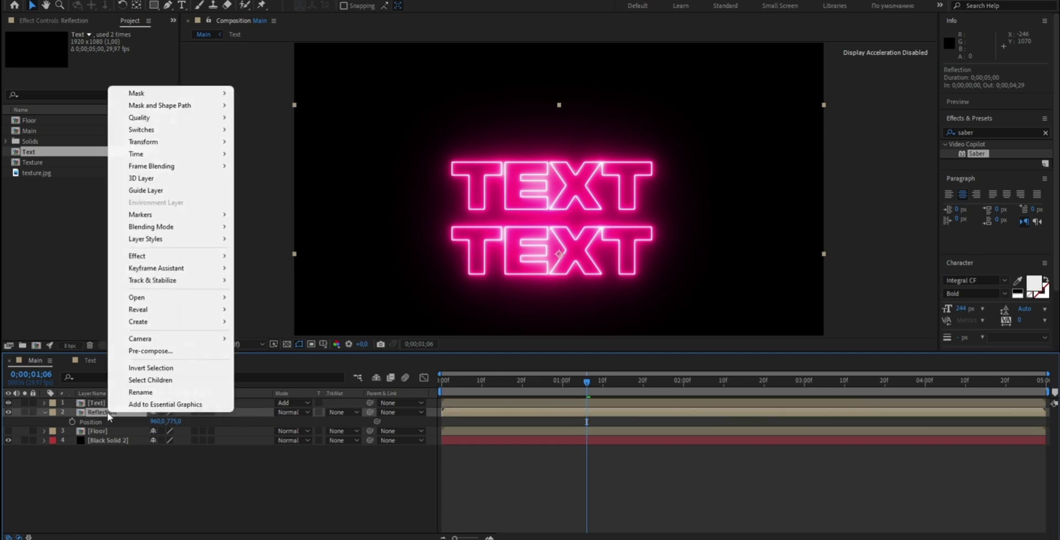
mouse_move(171, 141)
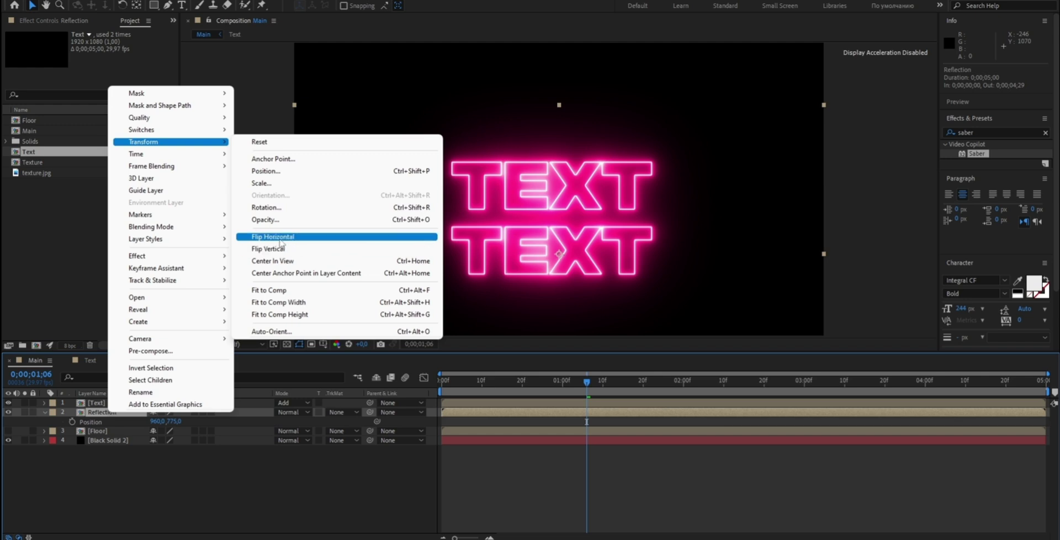
click(278, 237)
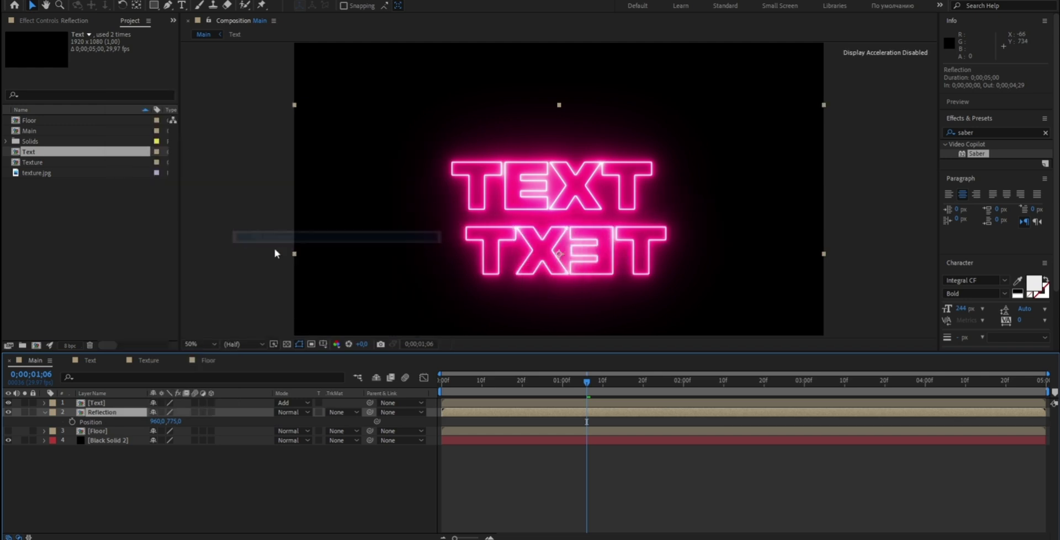
right_click(105, 413)
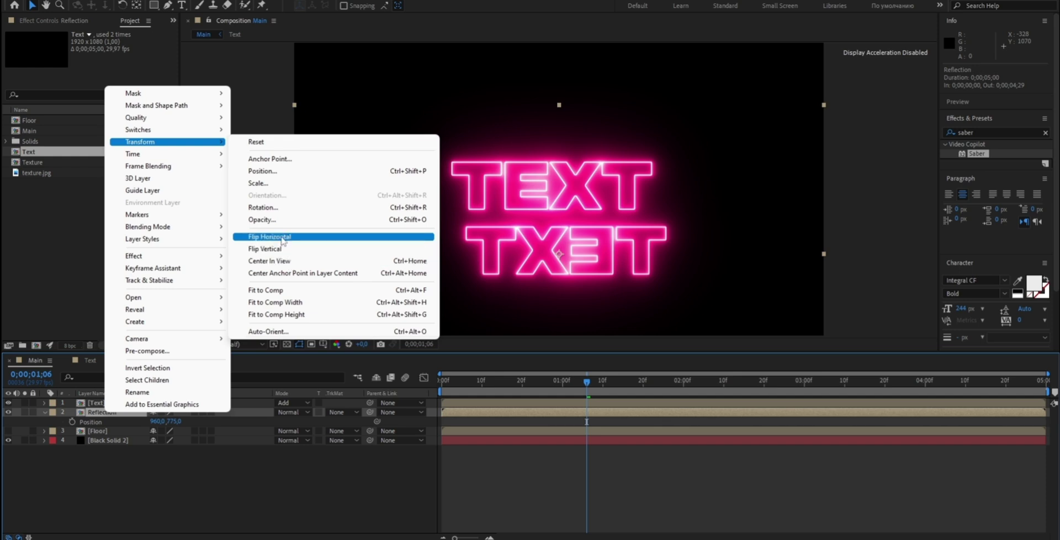
click(282, 238)
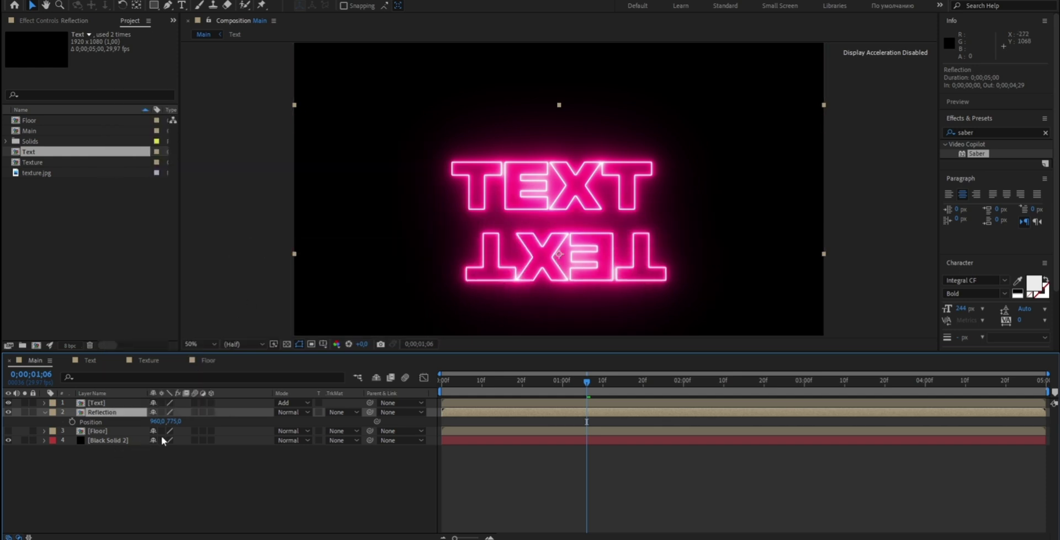
drag(166, 421, 132, 423)
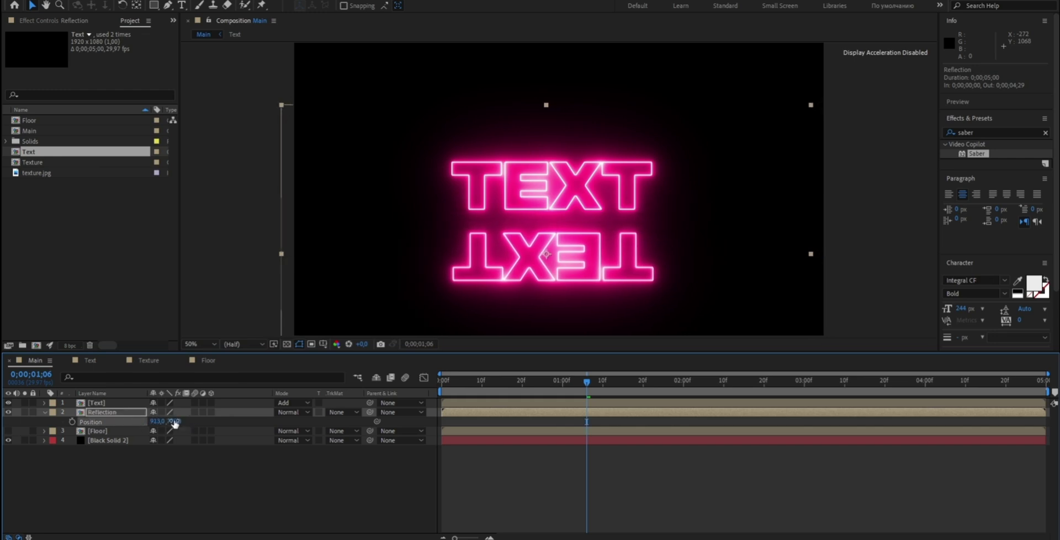
drag(173, 421, 158, 423)
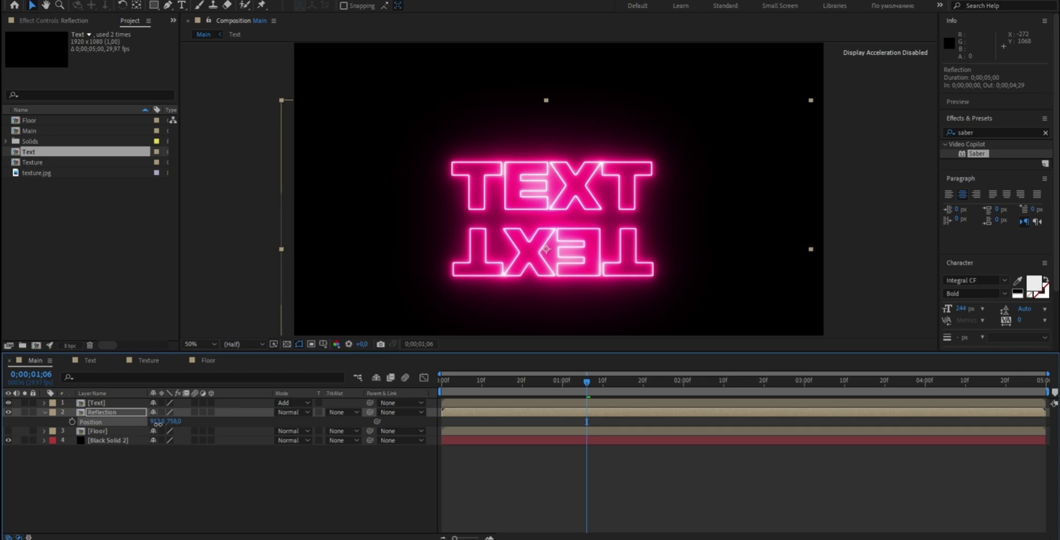
Step: Lower the Reflection layer's opacity to 85%
click(107, 412)
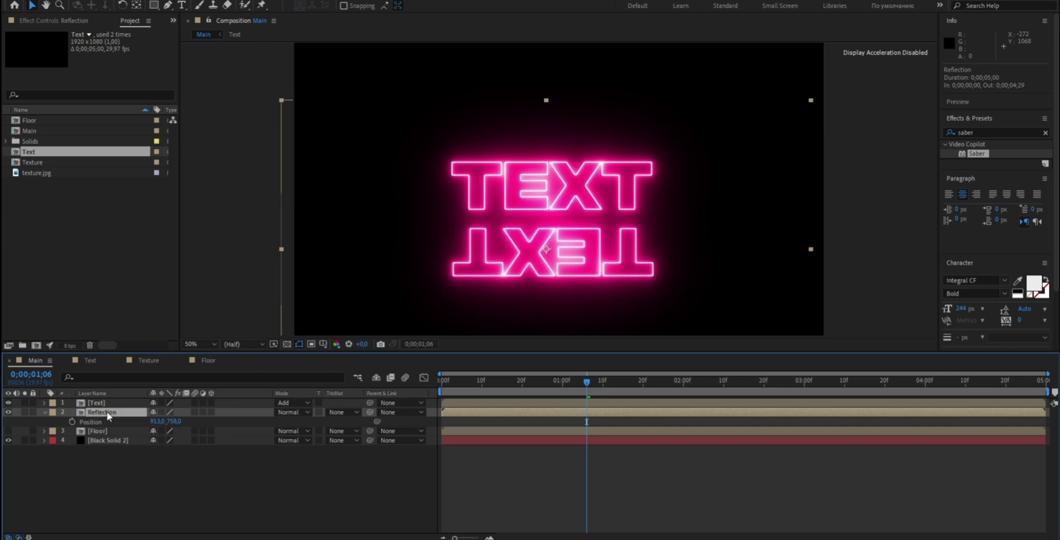
key(t)
click(157, 421)
text(85)
key(Return)
click(321, 459)
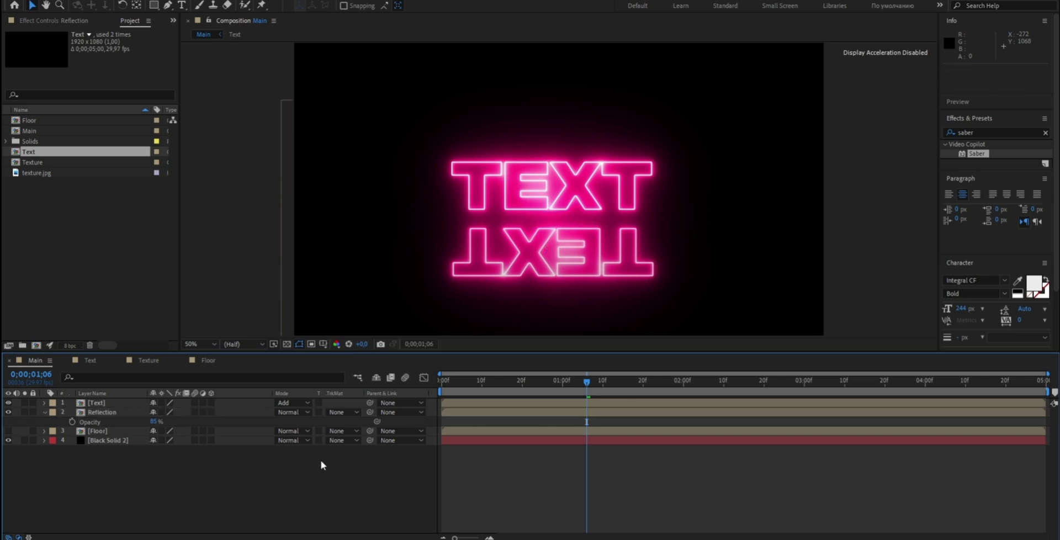
Step: Reorder the layers so Floor sits directly beneath Reflection in the Main timeline
click(127, 412)
drag(110, 431, 105, 420)
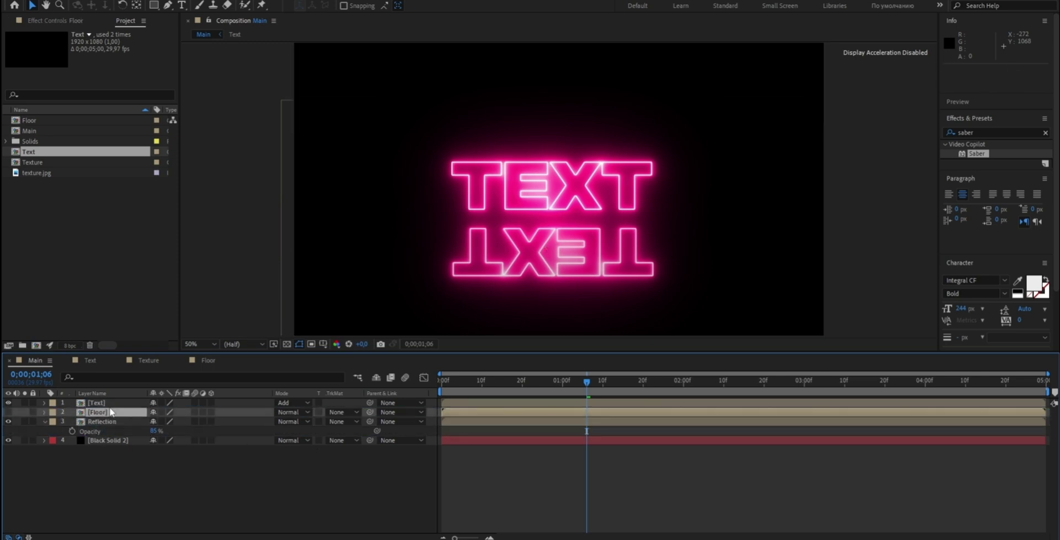
click(102, 423)
click(105, 451)
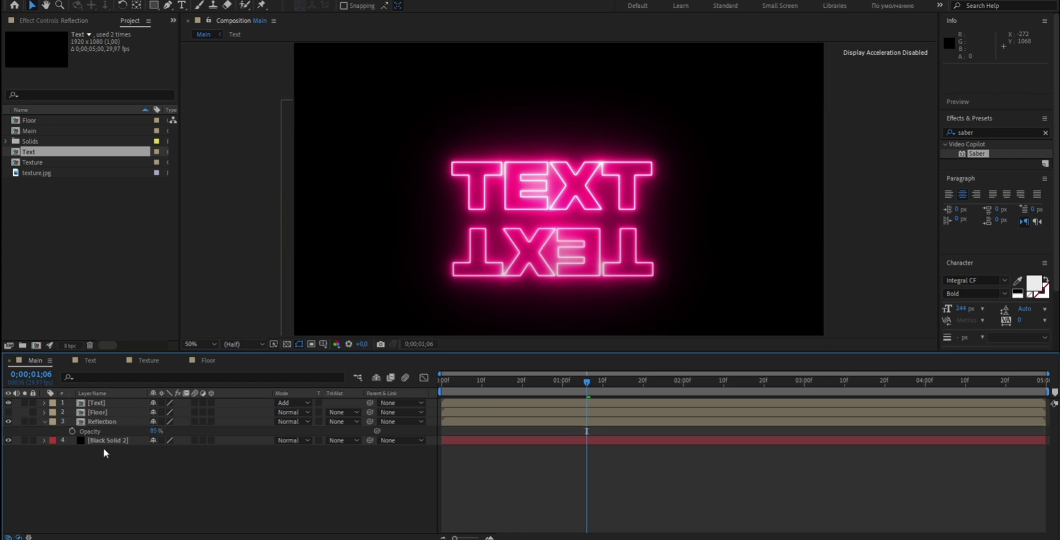
right_click(103, 448)
click(89, 421)
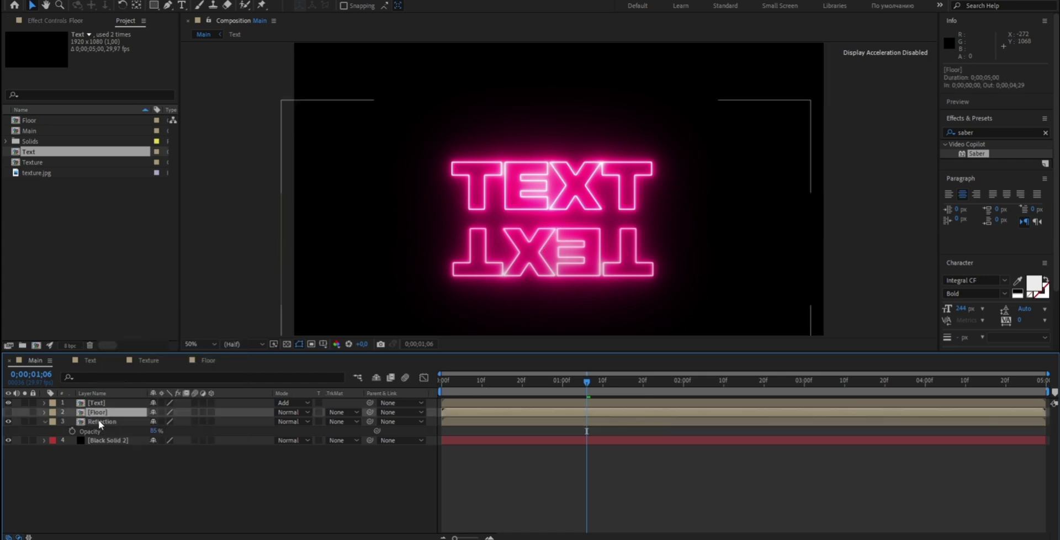
drag(97, 413, 99, 424)
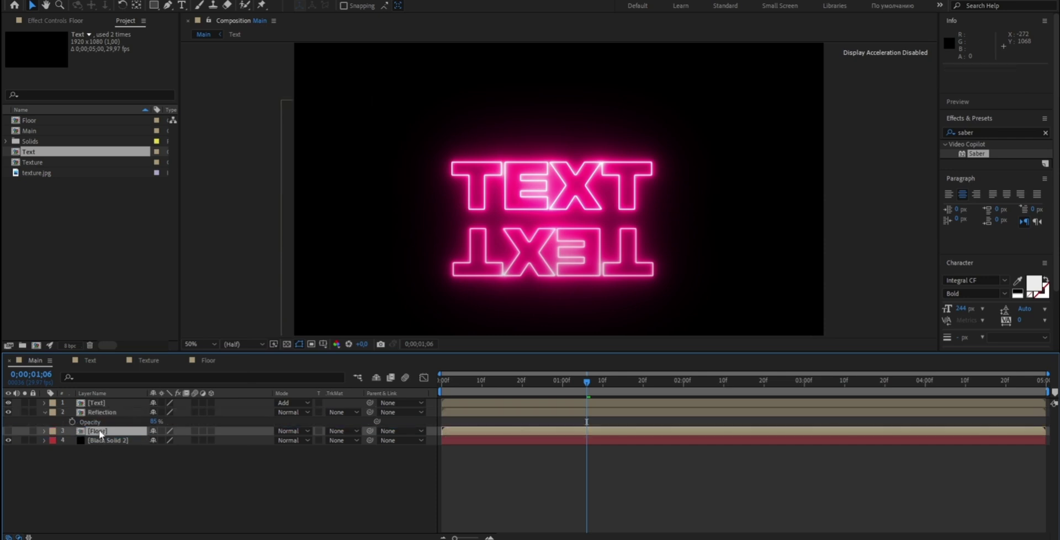
Step: Bring up the timeline context menu for adding a new layer
right_click(99, 430)
mouse_move(145, 116)
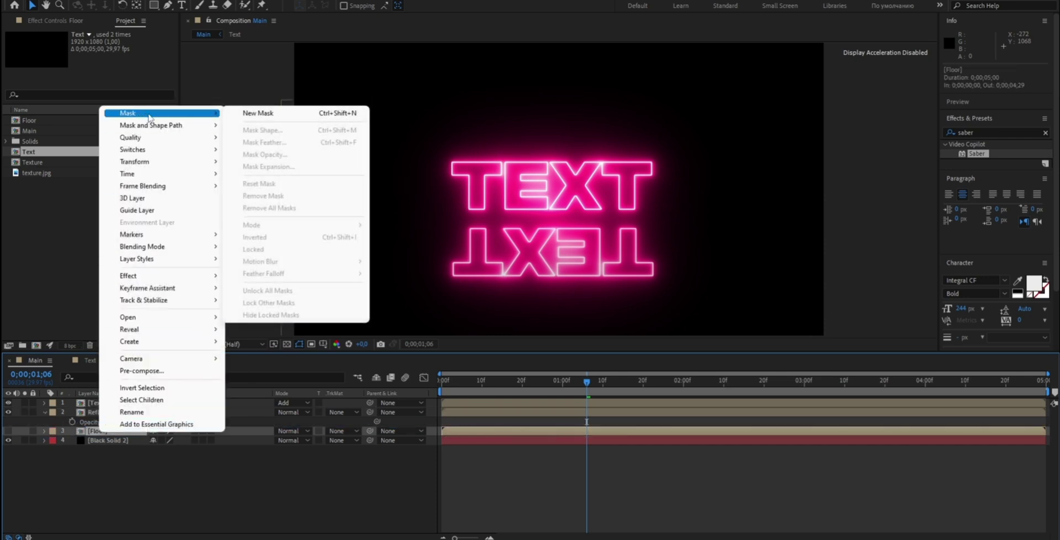
right_click(112, 458)
Step: Add an adjustment layer to Main and apply Compound Blur to it
mouse_move(156, 356)
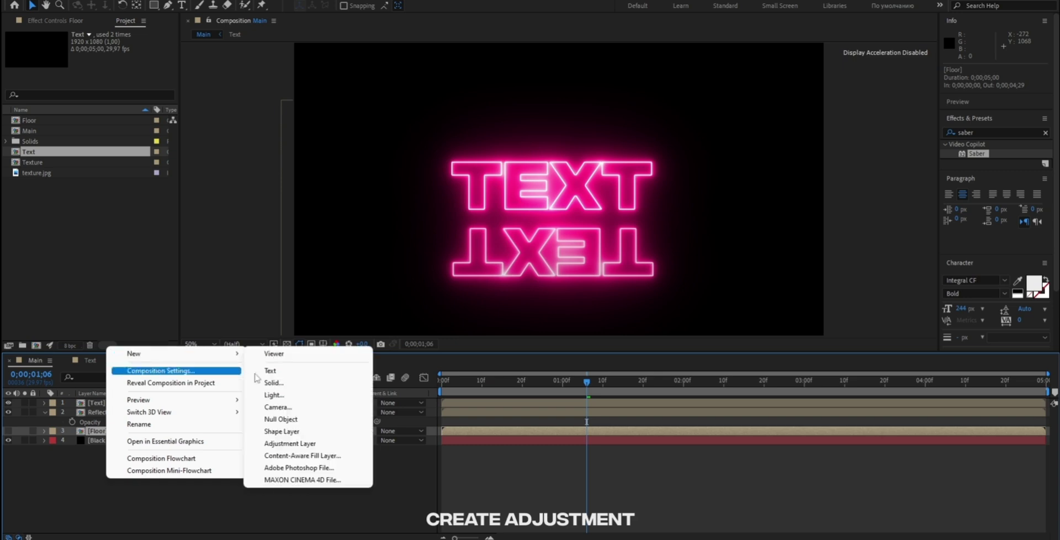
click(292, 442)
drag(100, 434, 104, 412)
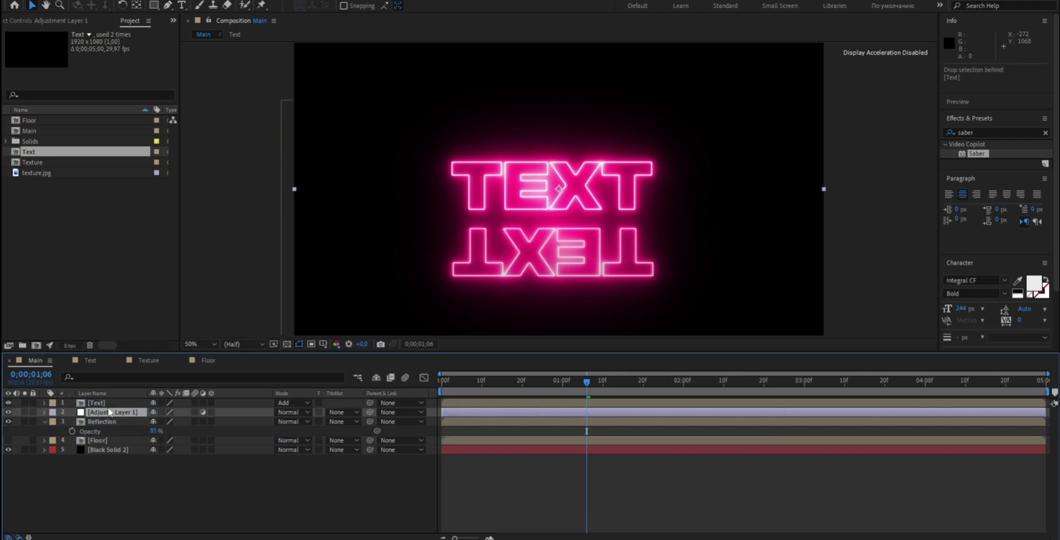
click(1045, 132)
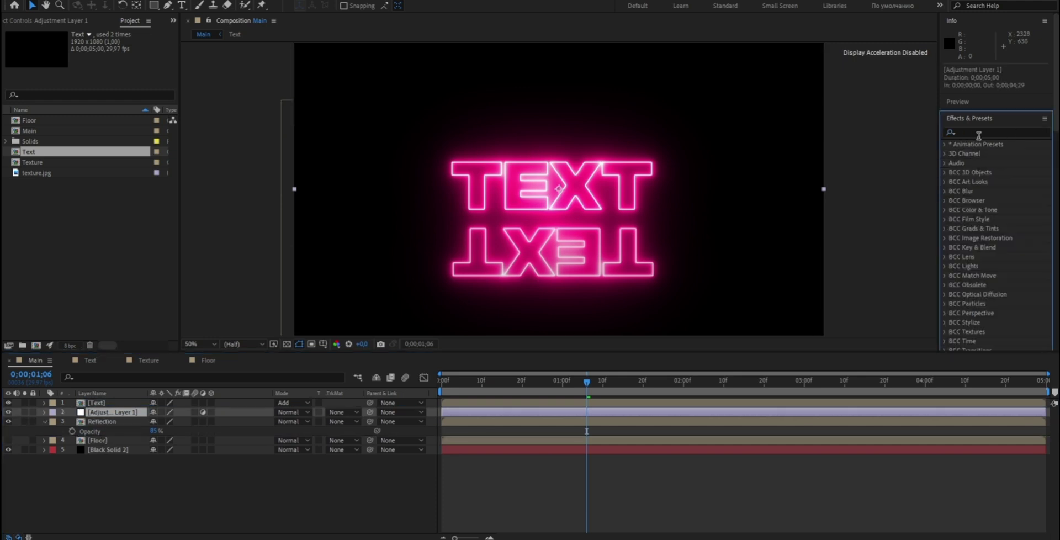
click(977, 131)
text(c)
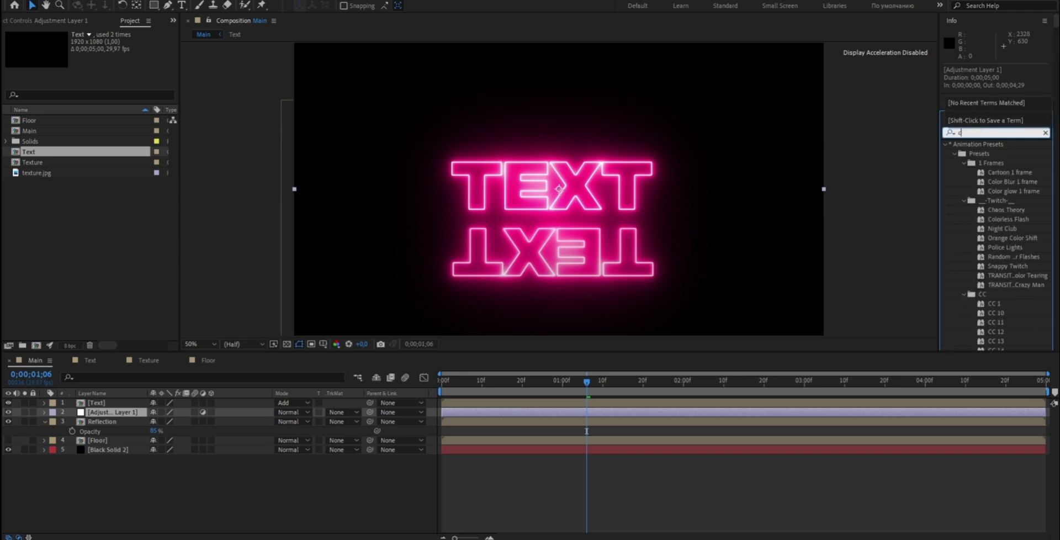
text(ompound)
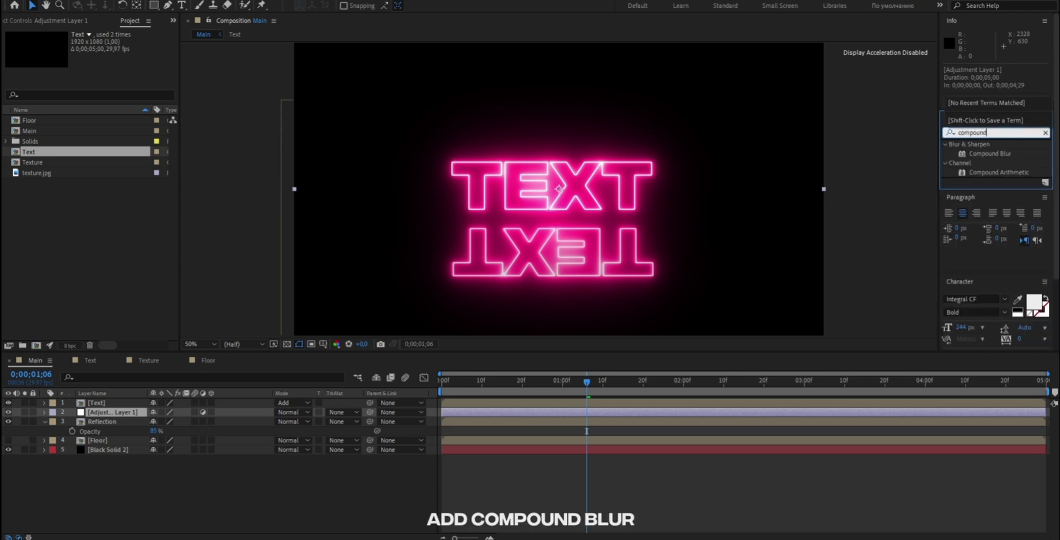
drag(988, 154, 522, 413)
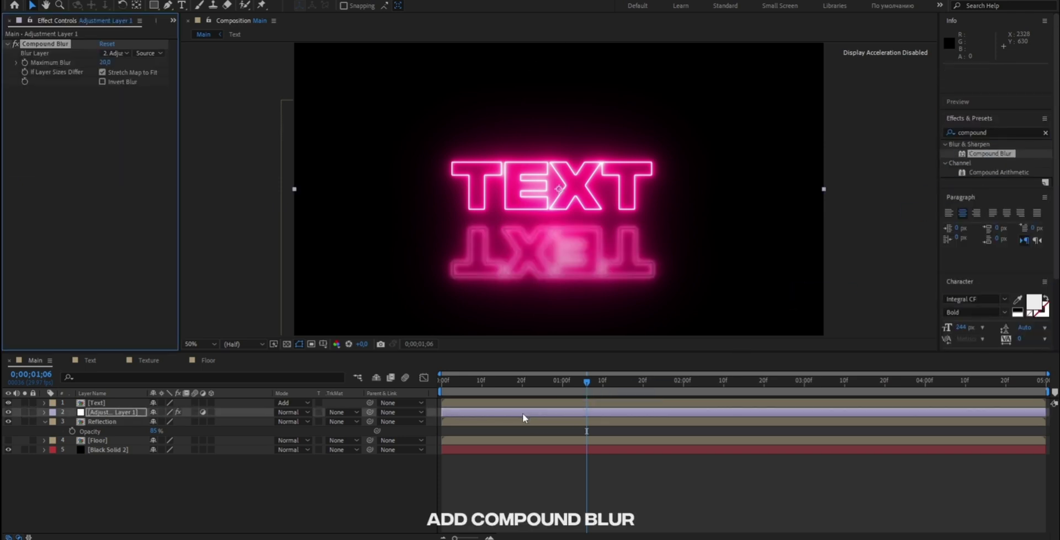
Step: Set Compound Blur's Maximum Blur to 180 with Floor as the blur layer
click(105, 62)
click(105, 90)
click(116, 53)
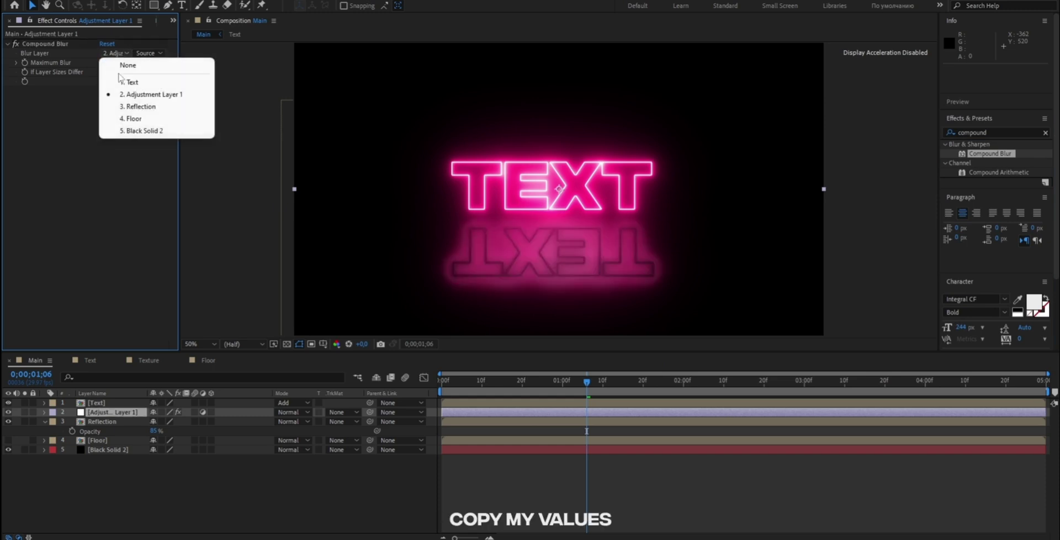
click(131, 118)
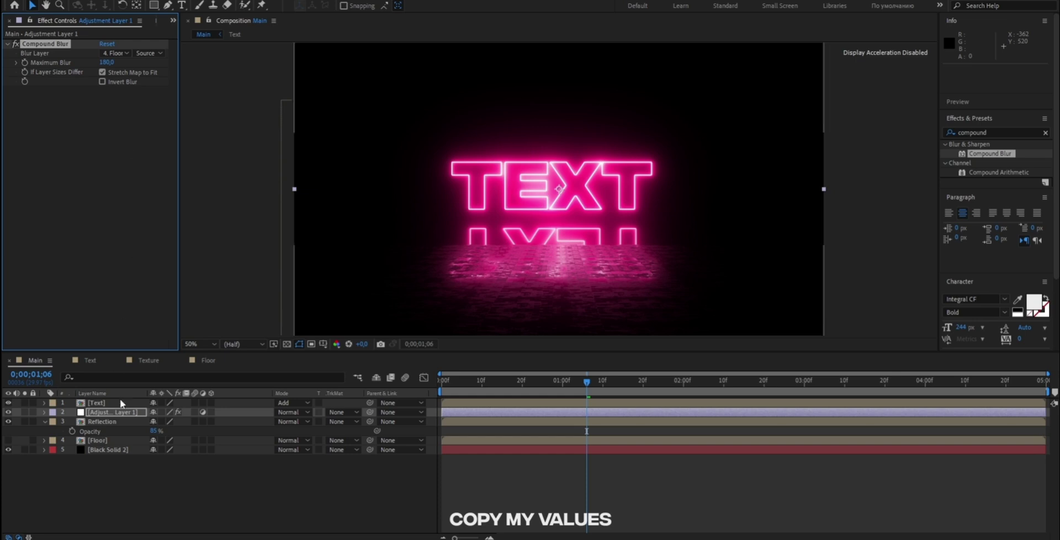
Step: Move the Reflection layer lower in the frame and switch to the Floor composition
click(108, 421)
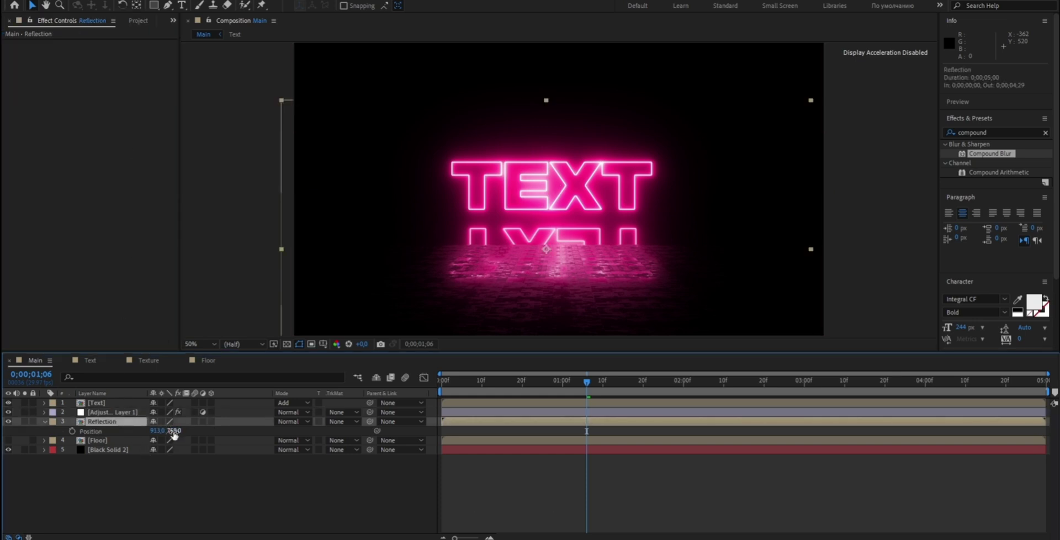
drag(174, 431, 245, 422)
click(104, 402)
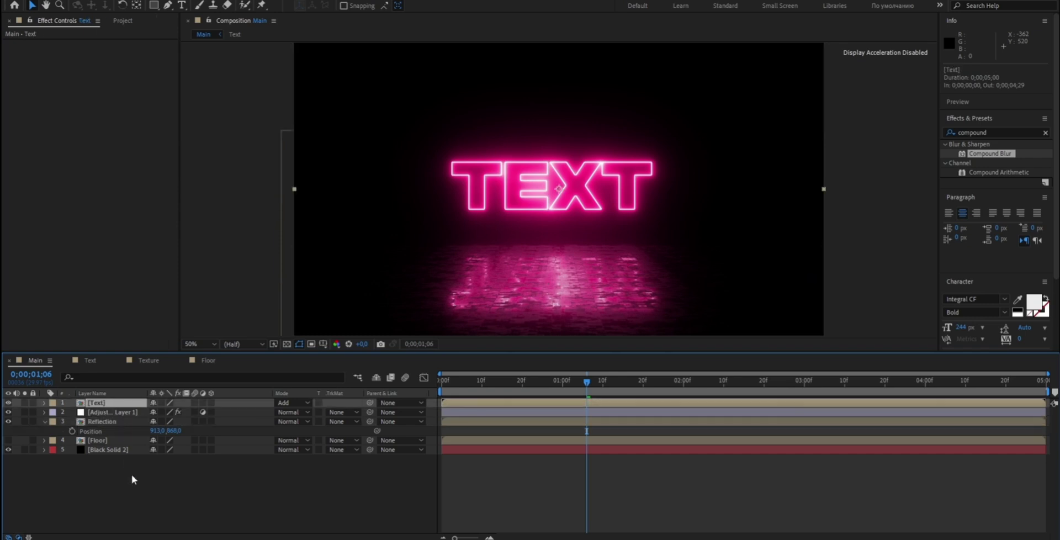
click(136, 476)
click(100, 430)
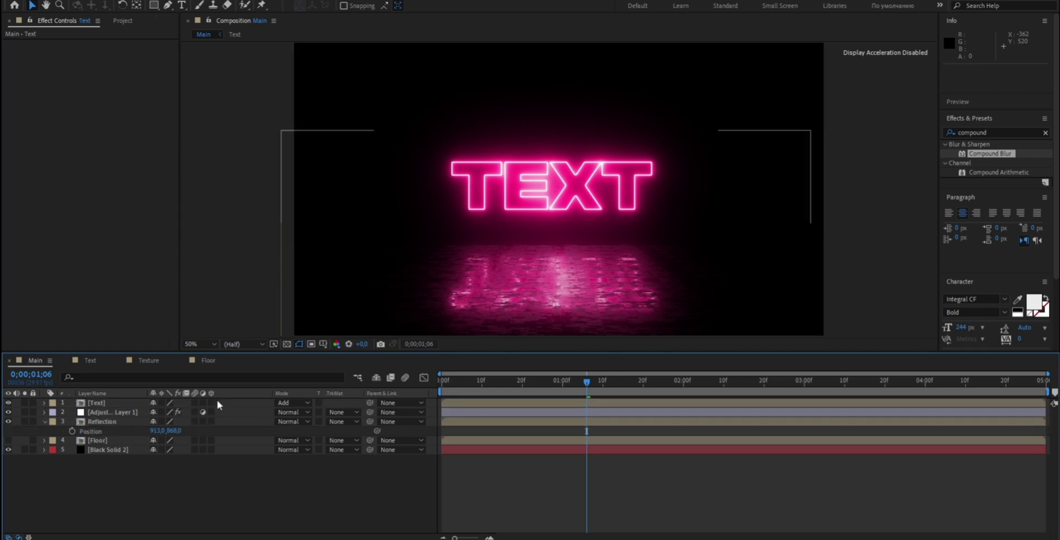
click(209, 360)
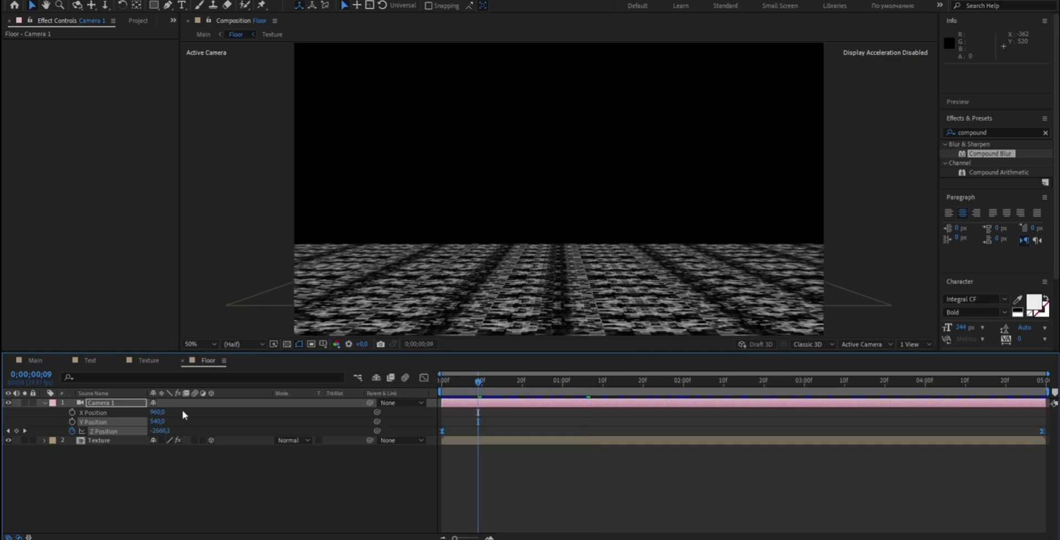
Step: Raise the Texture layer to Y 786 in Floor, then return to Main at about 1 second
click(116, 439)
key(p)
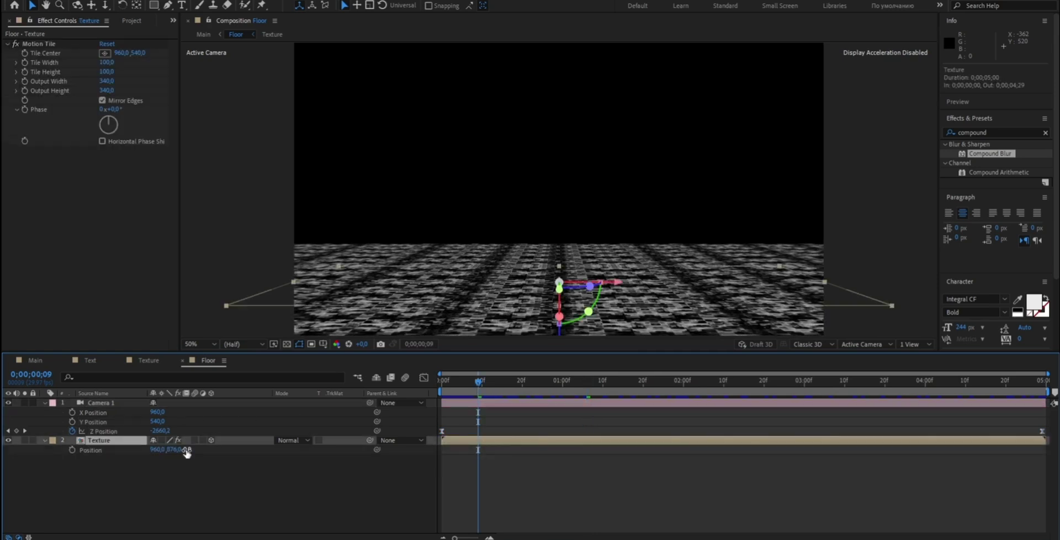
drag(562, 334, 563, 310)
click(35, 360)
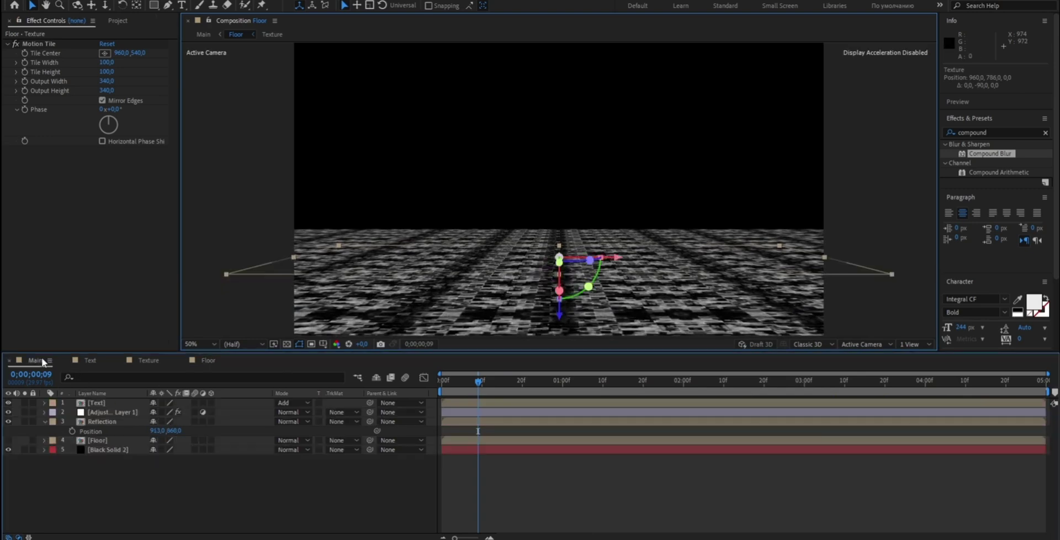
drag(479, 381, 591, 380)
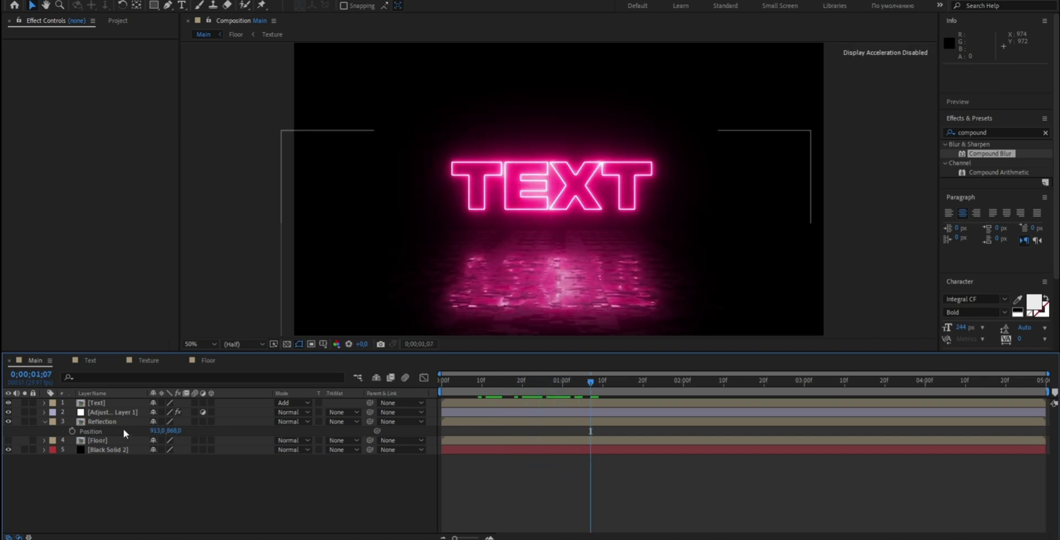
Step: Nudge Reflection up to Y 836 and apply CC Glass to Adjustment Layer 1
click(105, 421)
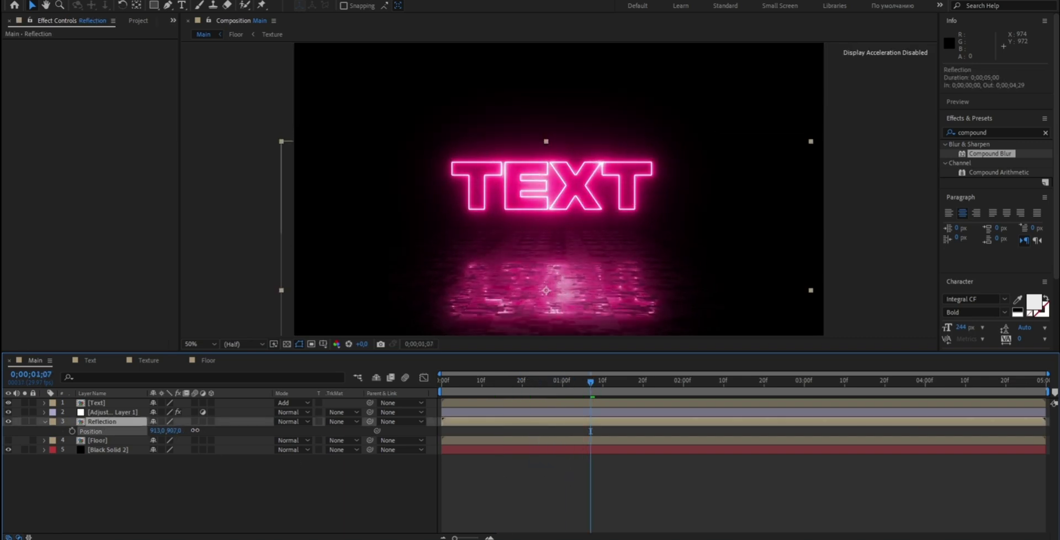
drag(178, 434, 166, 434)
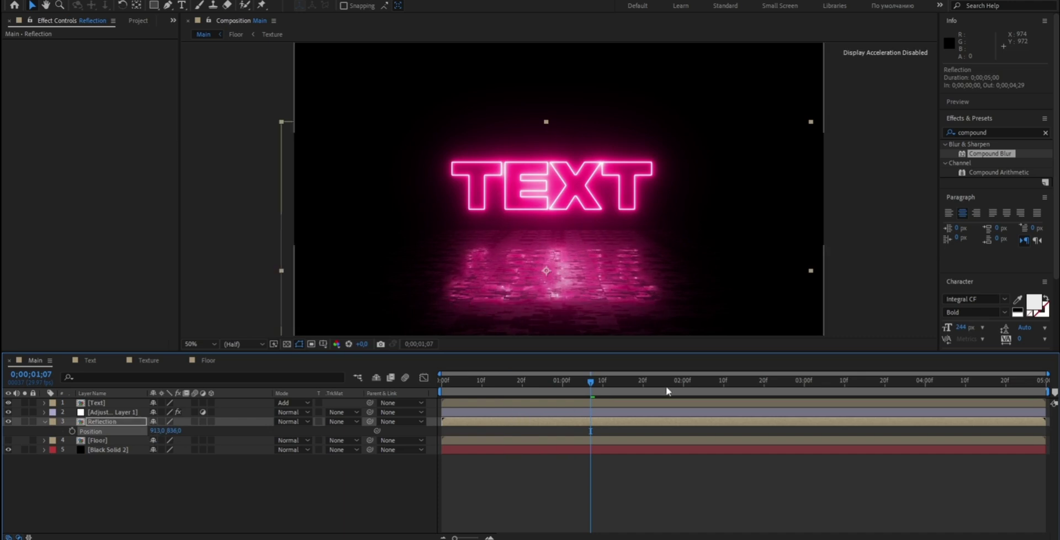
click(1000, 132)
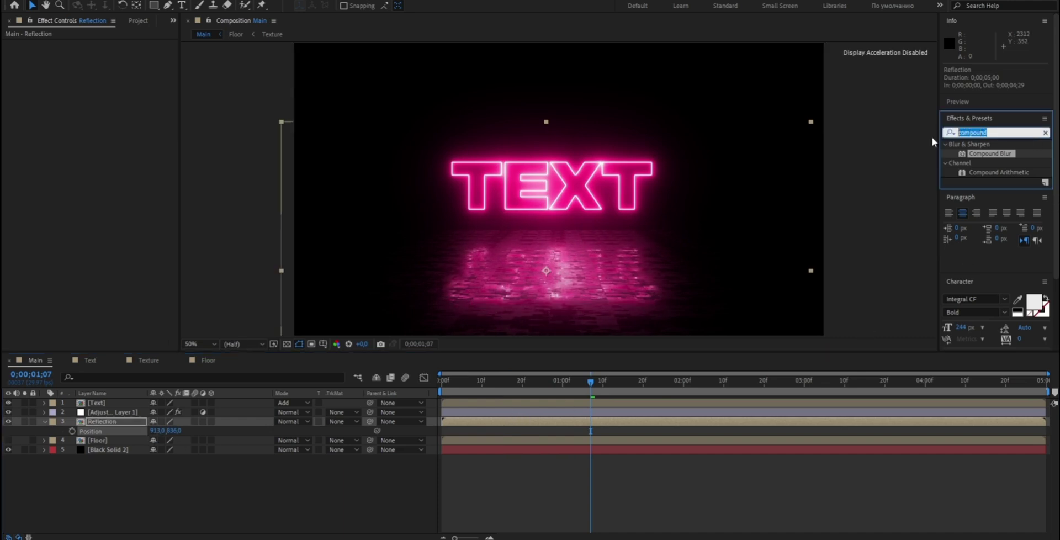
text(cc)
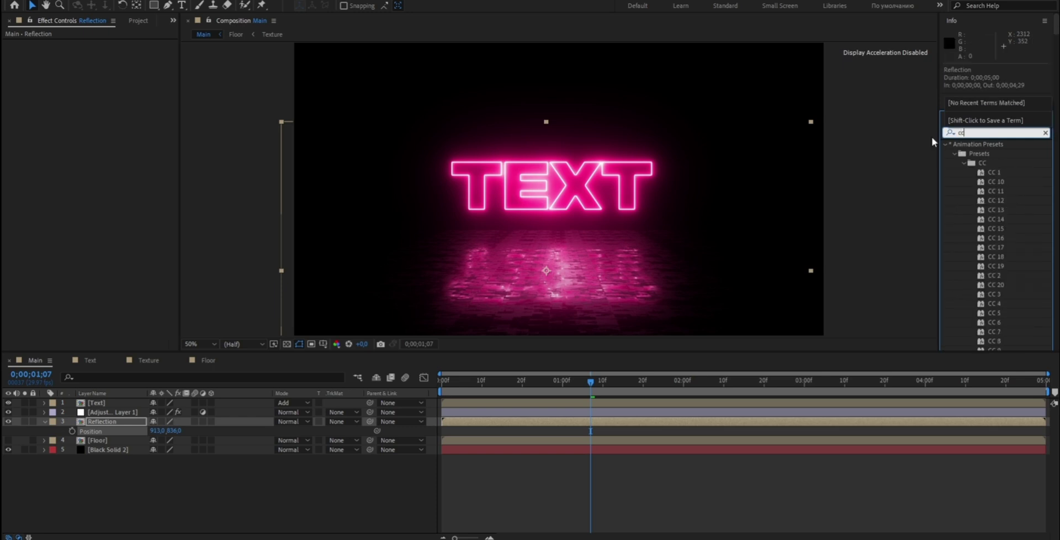
text( glass)
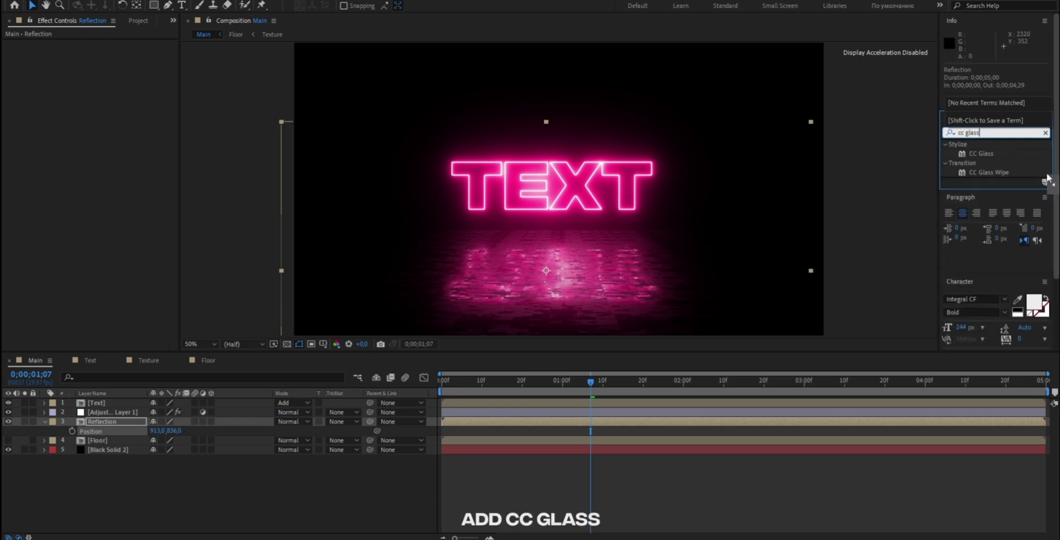
mouse_move(982, 157)
mouse_down()
mouse_move(596, 427)
mouse_move(588, 415)
mouse_up()
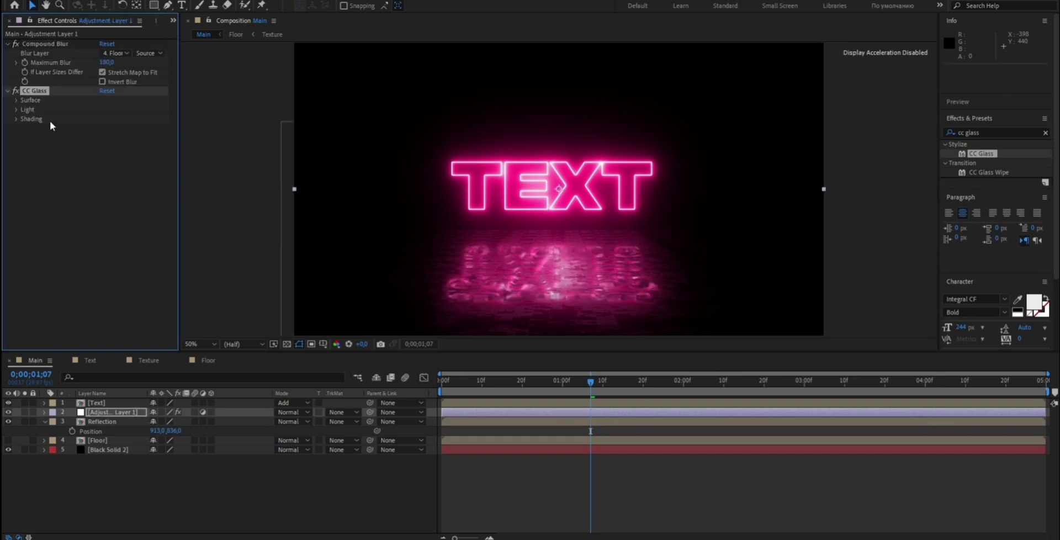
Step: Expand CC Glass's Surface settings and open the Bump Map layer list
click(7, 91)
click(17, 100)
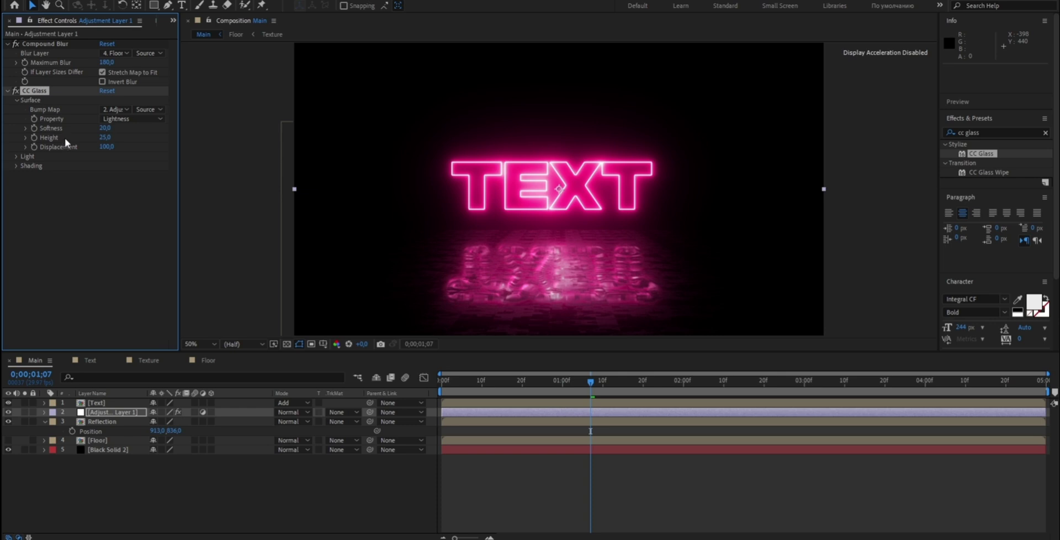
click(113, 109)
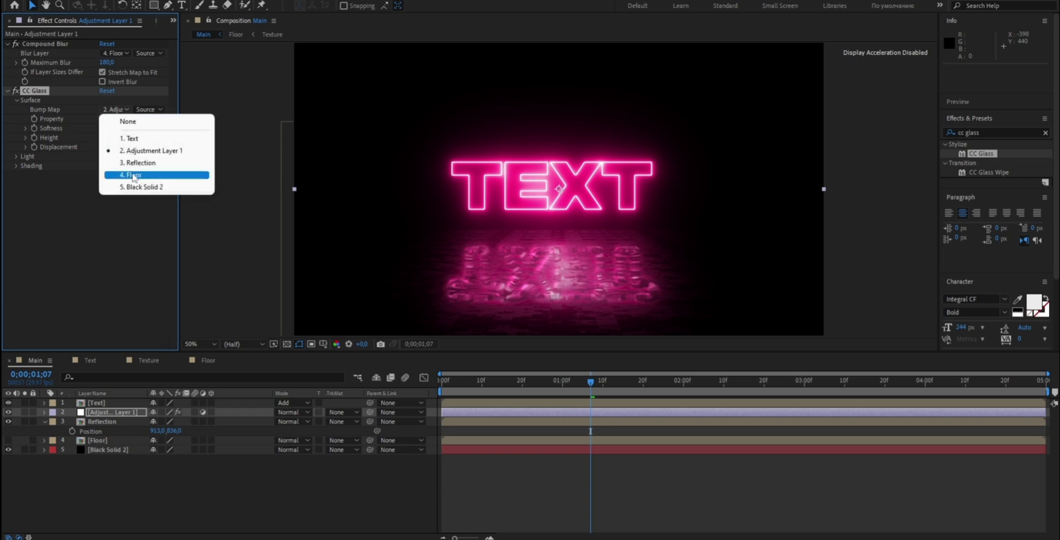
Step: Set CC Glass Bump Map to Floor with Softness 0, Height 5 and Displacement 4
click(133, 175)
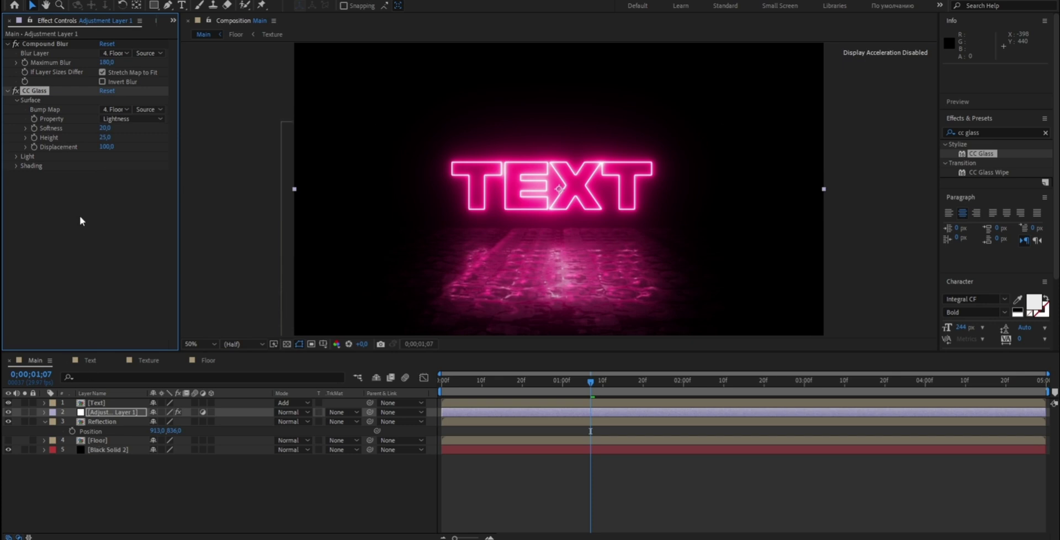
click(107, 128)
text(0)
key(Return)
click(104, 137)
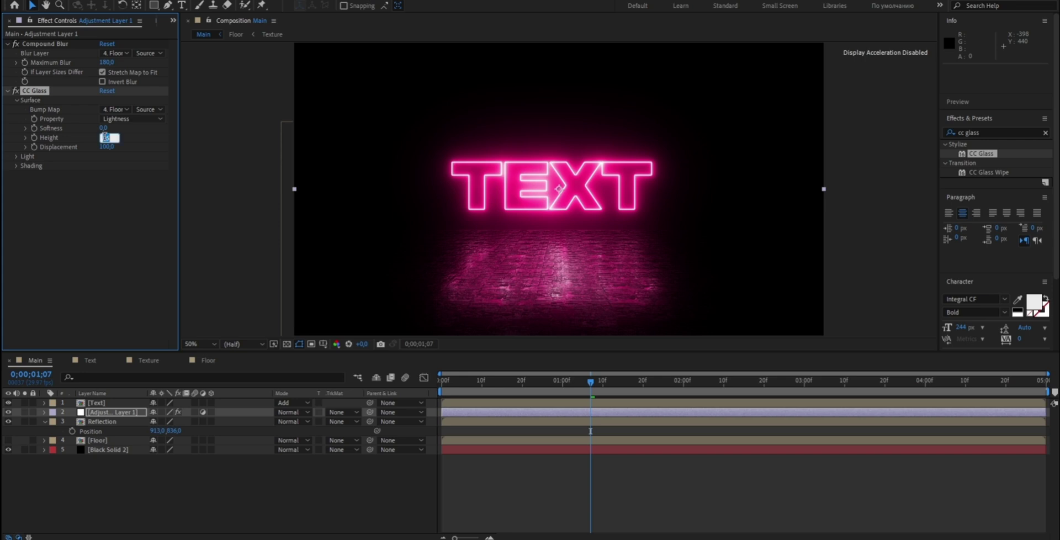
key(Return)
click(105, 147)
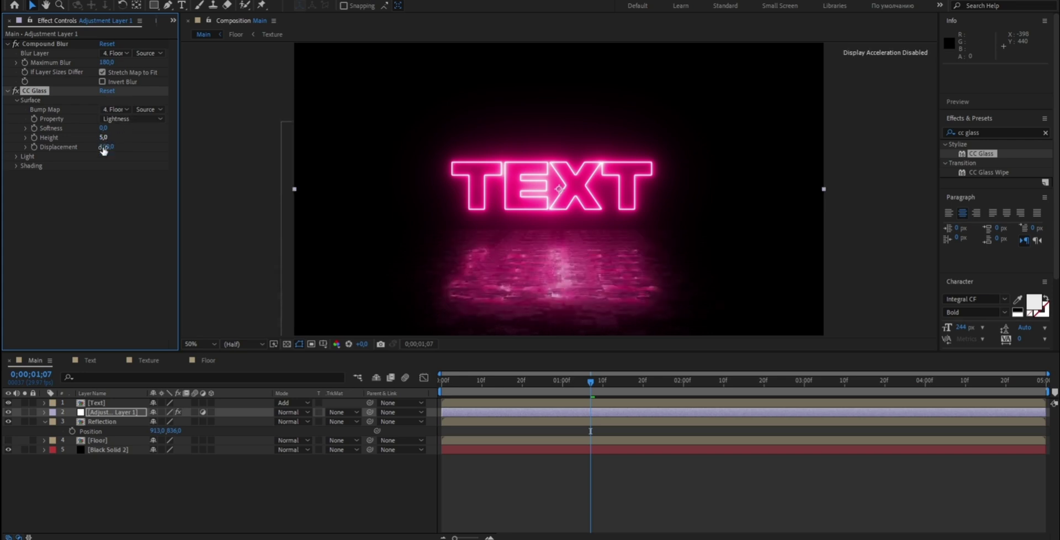
text(4)
key(Return)
Step: Under CC Glass Shading, set Specular 0, Metal 100 and Roughness 0.1
click(16, 156)
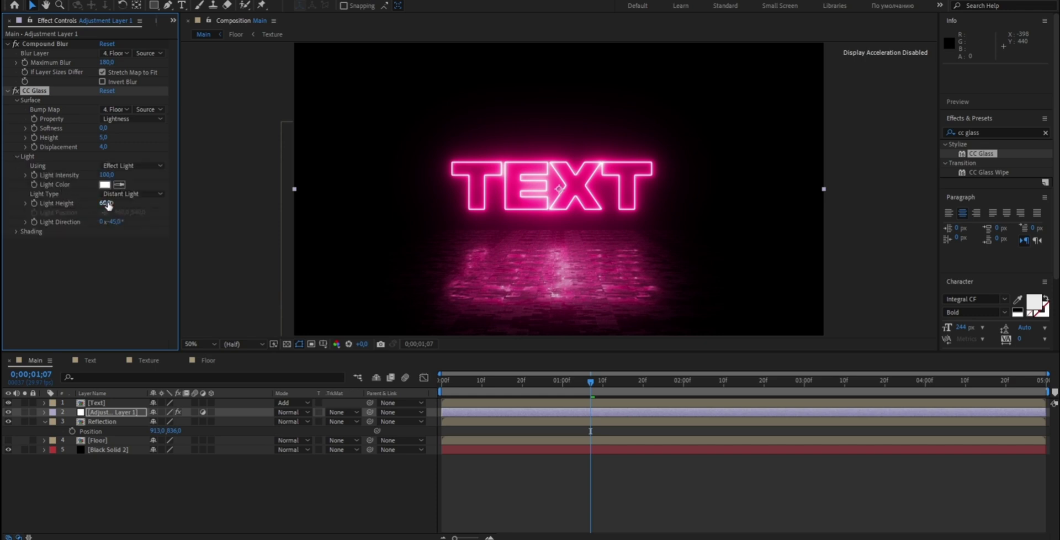
text(65)
click(16, 231)
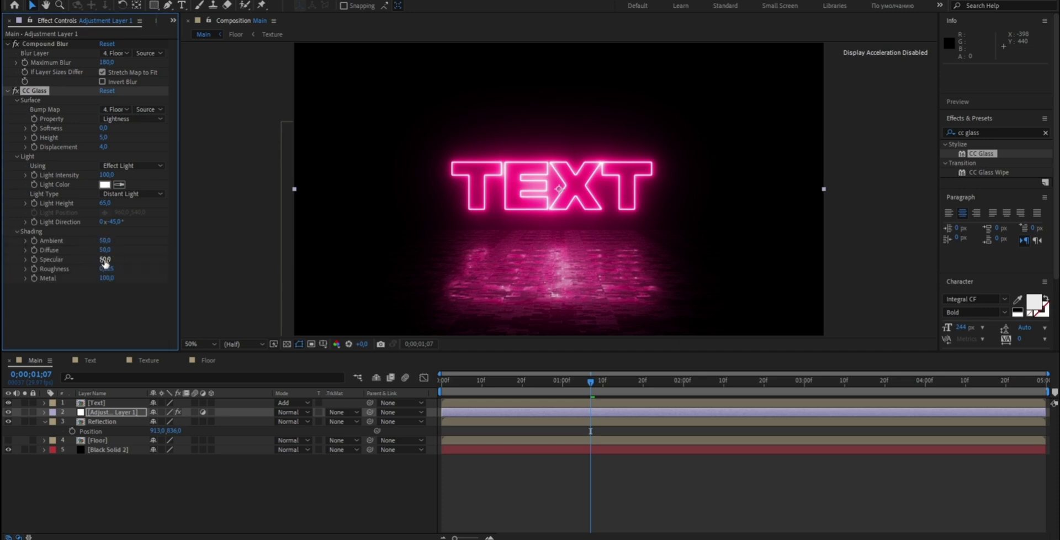
click(106, 259)
key(Return)
drag(106, 277, 119, 274)
click(109, 268)
key(Return)
Step: Move the Floor layer above Reflection in the Main timeline
drag(98, 439, 99, 422)
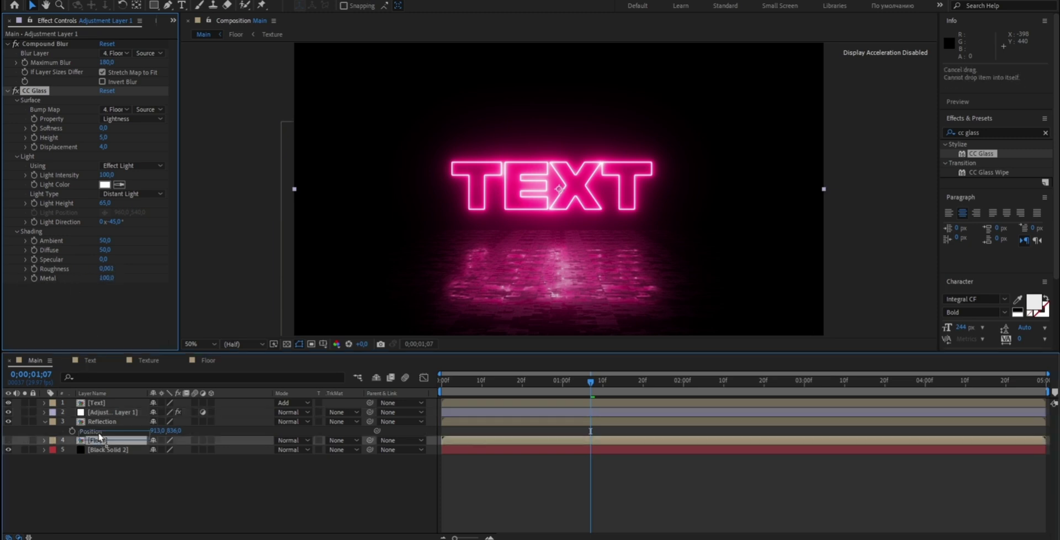
click(170, 482)
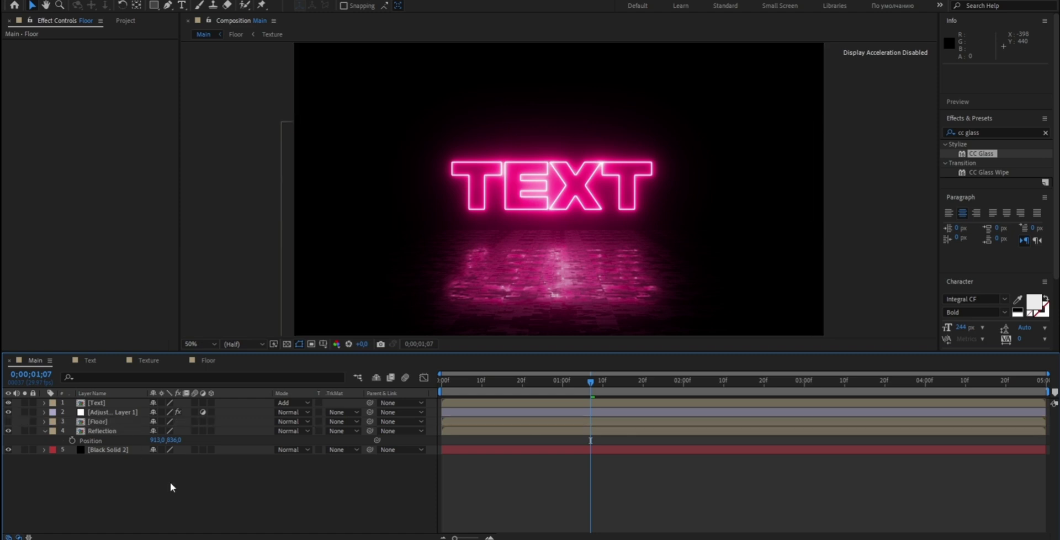
mouse_move(591, 386)
mouse_down()
mouse_move(469, 396)
mouse_move(516, 391)
mouse_up()
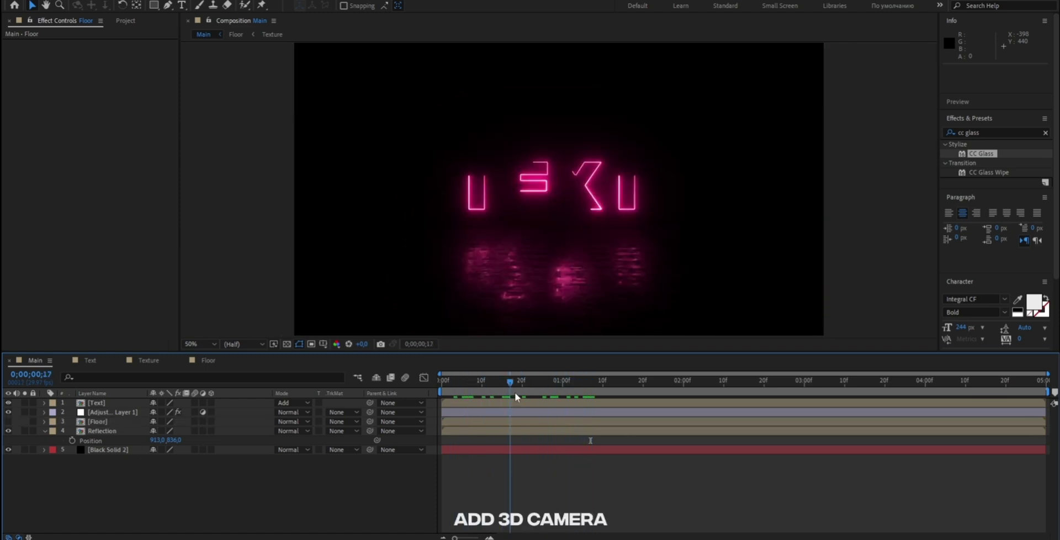
Step: Add a new camera layer to the Main composition
right_click(348, 475)
mouse_move(398, 356)
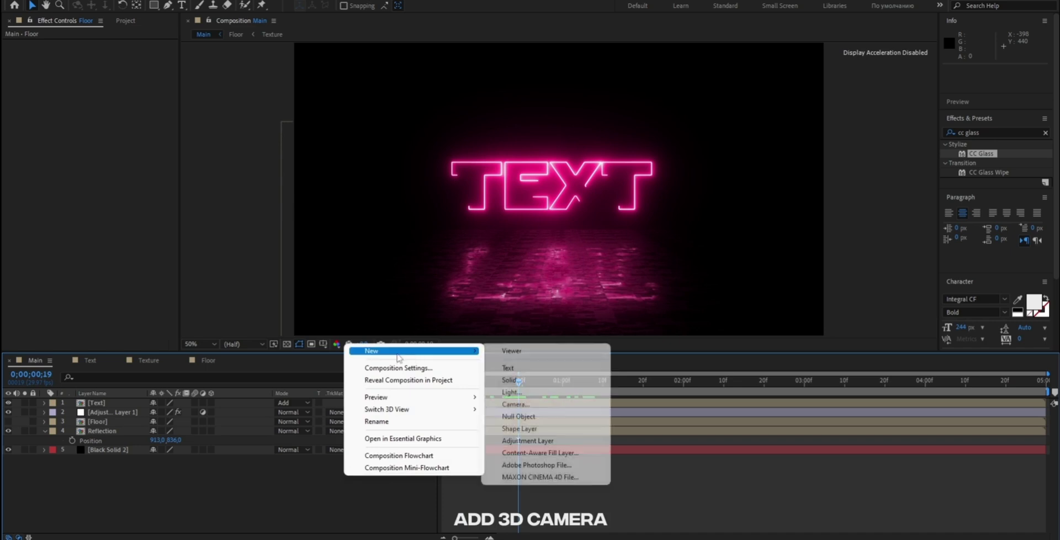
click(515, 404)
click(643, 382)
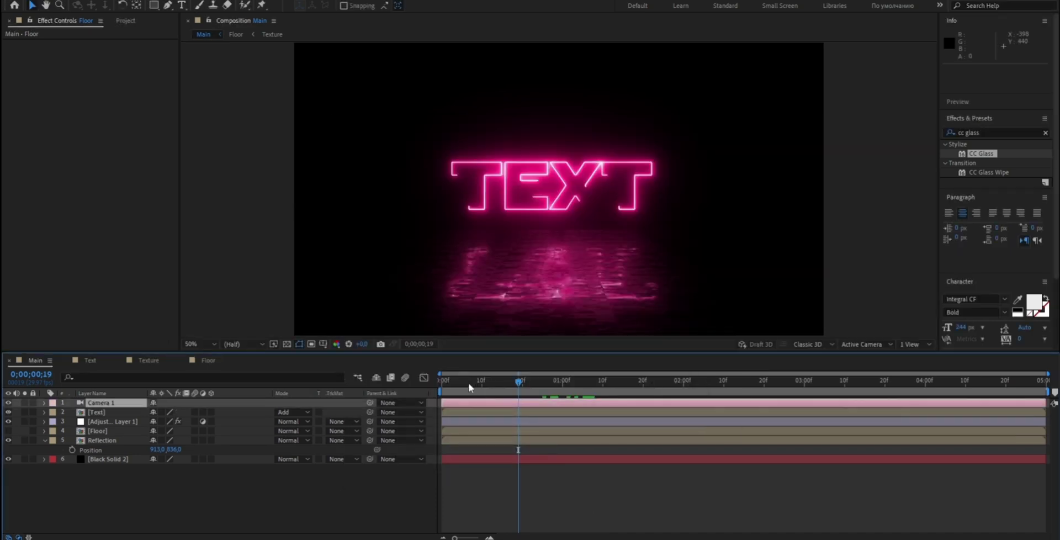
Step: Copy the Floor camera's Z Position keyframes onto Main's new Camera 1
drag(468, 382, 444, 382)
click(207, 360)
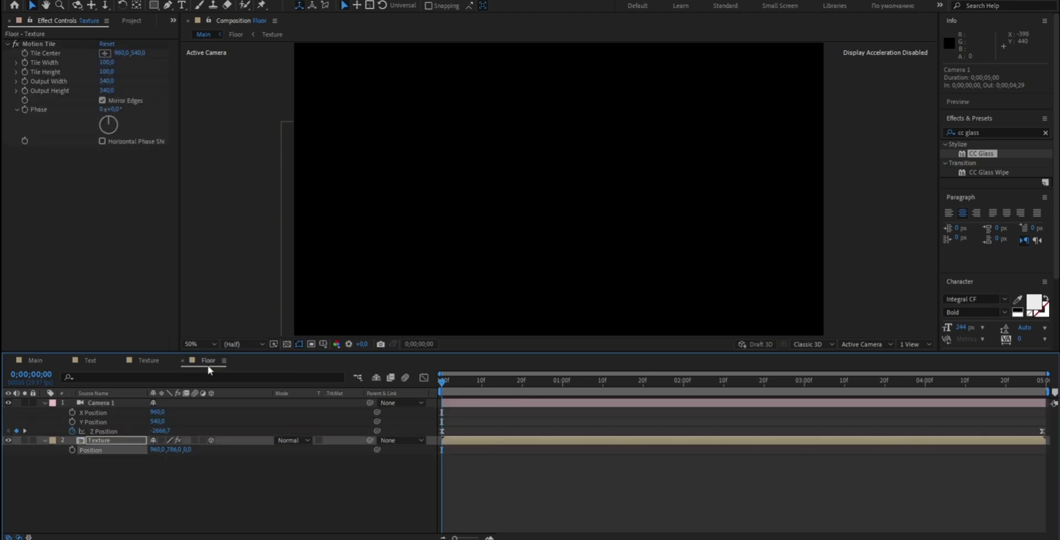
click(100, 404)
click(104, 432)
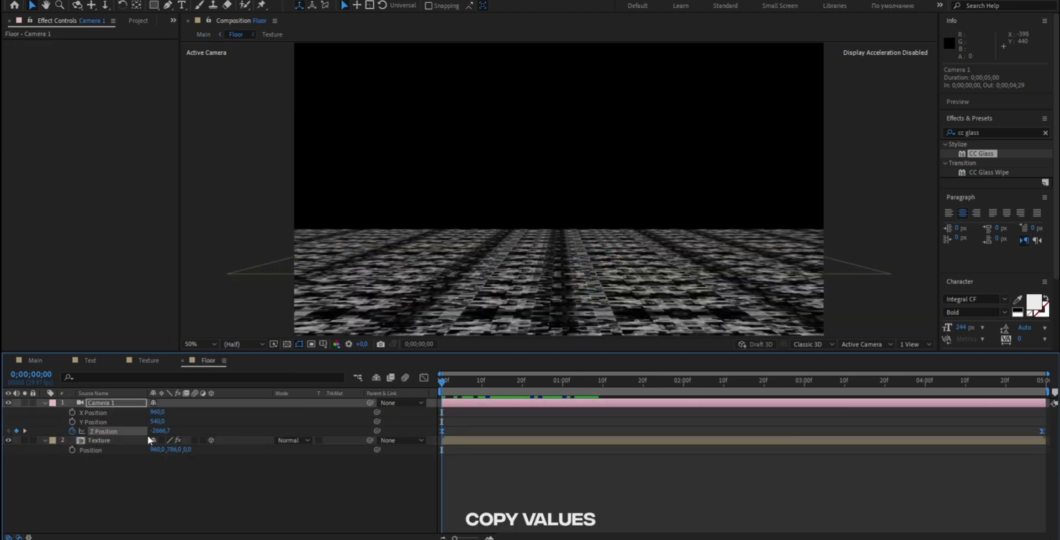
key(ctrl+c)
click(42, 359)
key(ctrl+v)
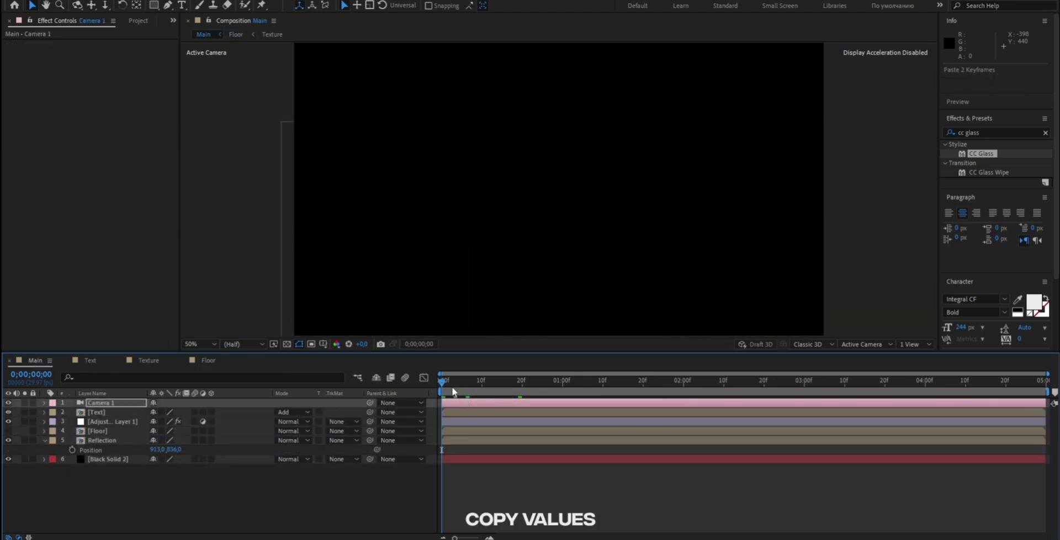
Step: Make Text, adjustment, Floor, Reflection and Black Solid 2 layers 3D, then preview the animation
drag(211, 412, 211, 440)
key(k)
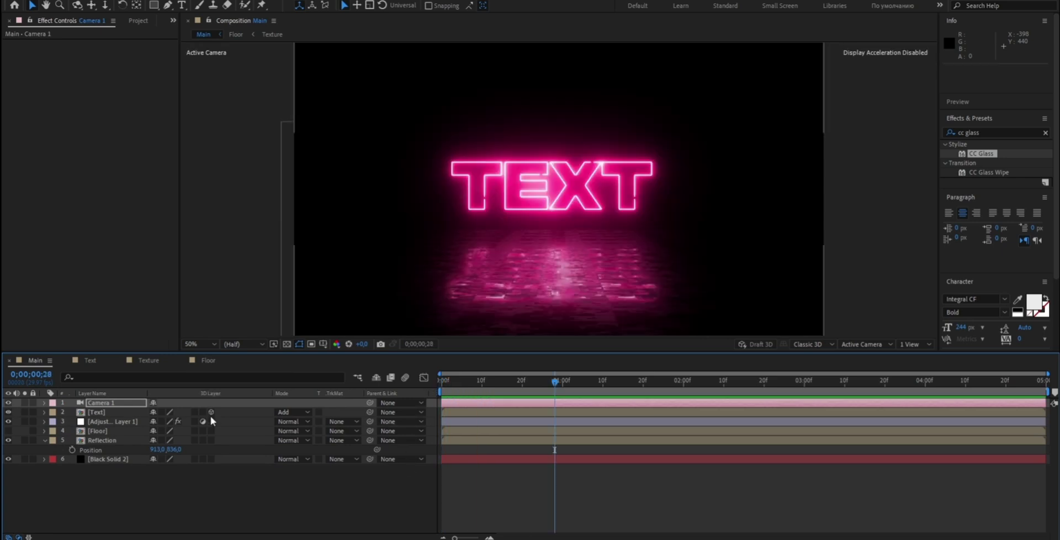
click(210, 505)
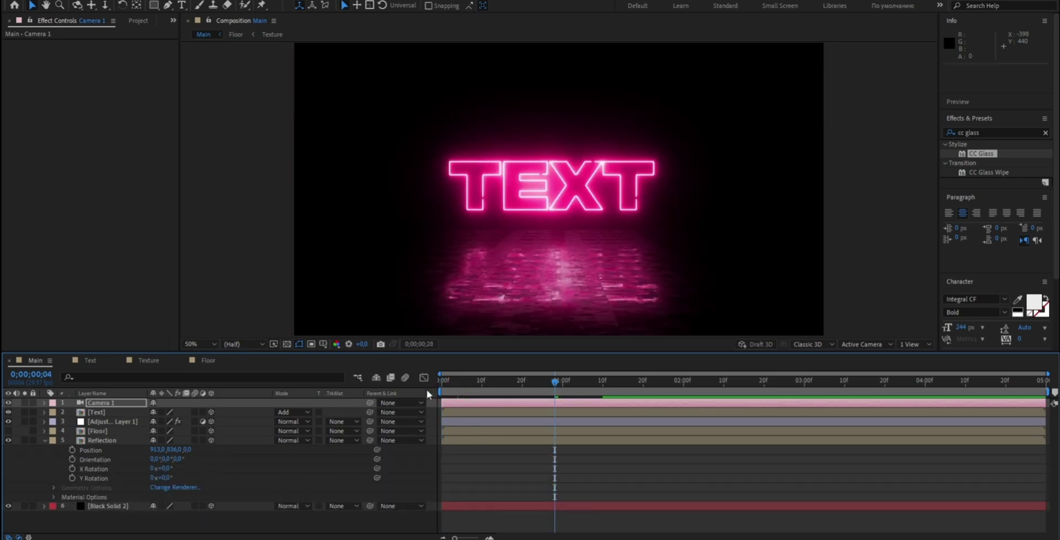
key(space)
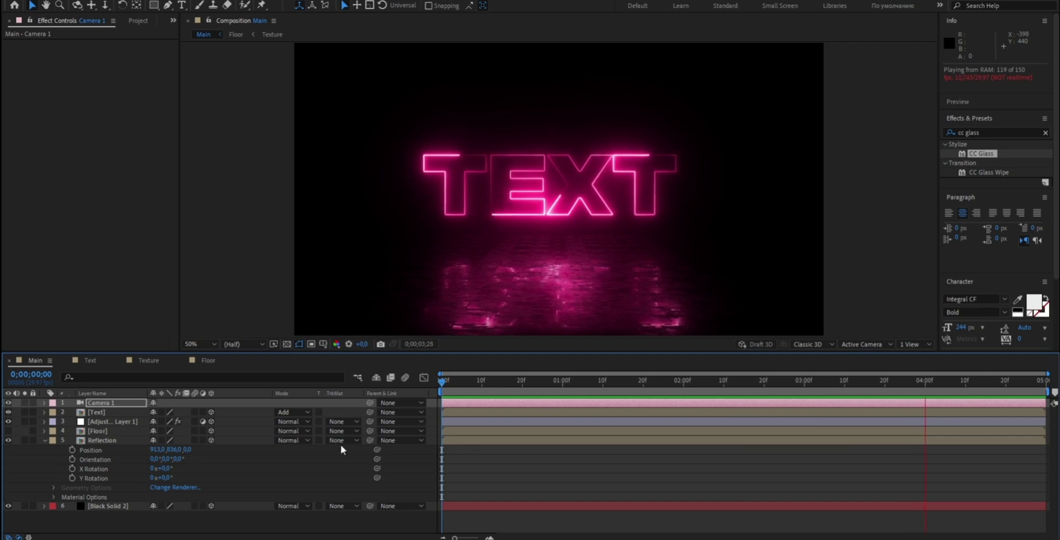
click(45, 441)
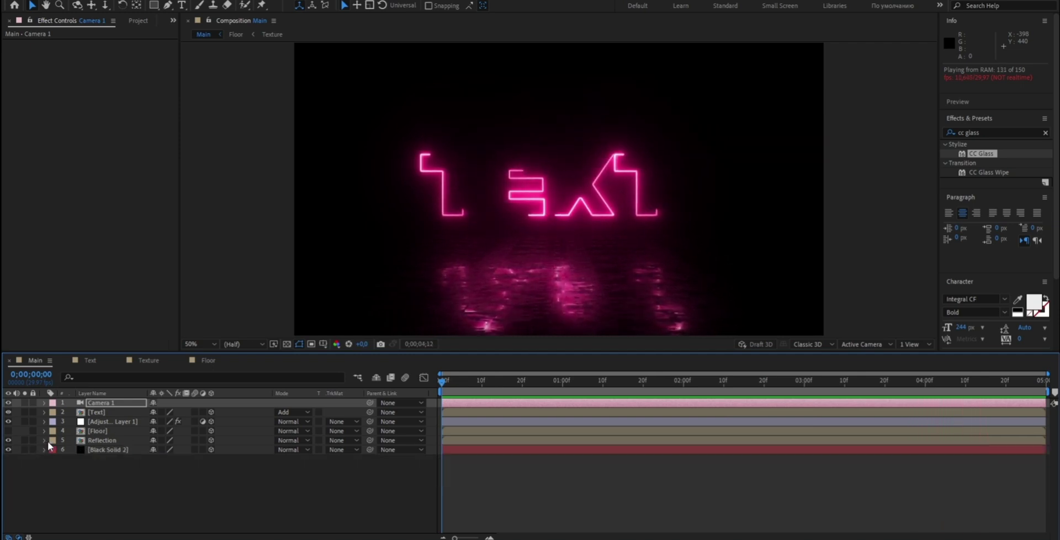
key(space)
Step: Apply Curves to Reflection, darkening shadows and lifting highlights into an S-curve
click(99, 439)
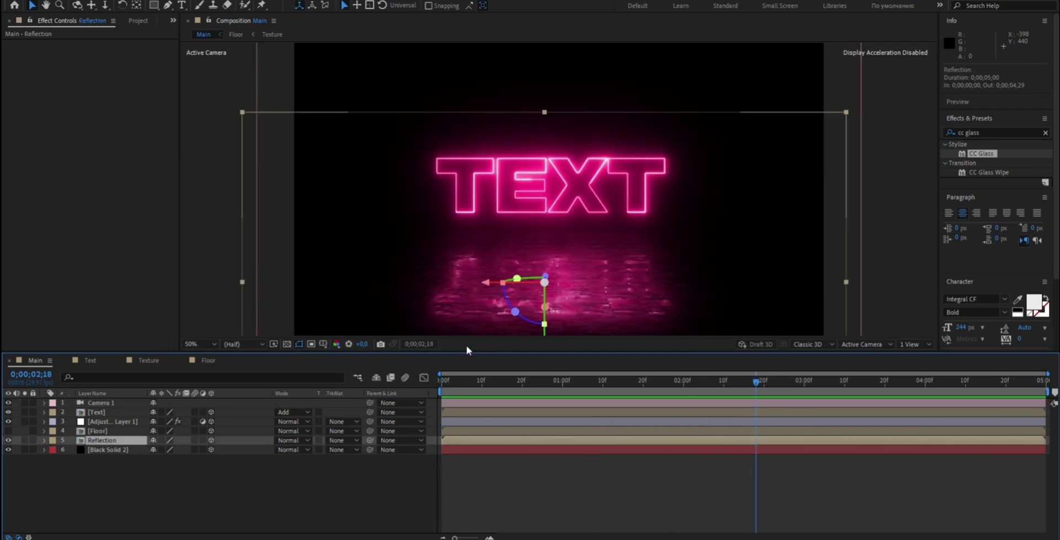
click(977, 133)
text(cu)
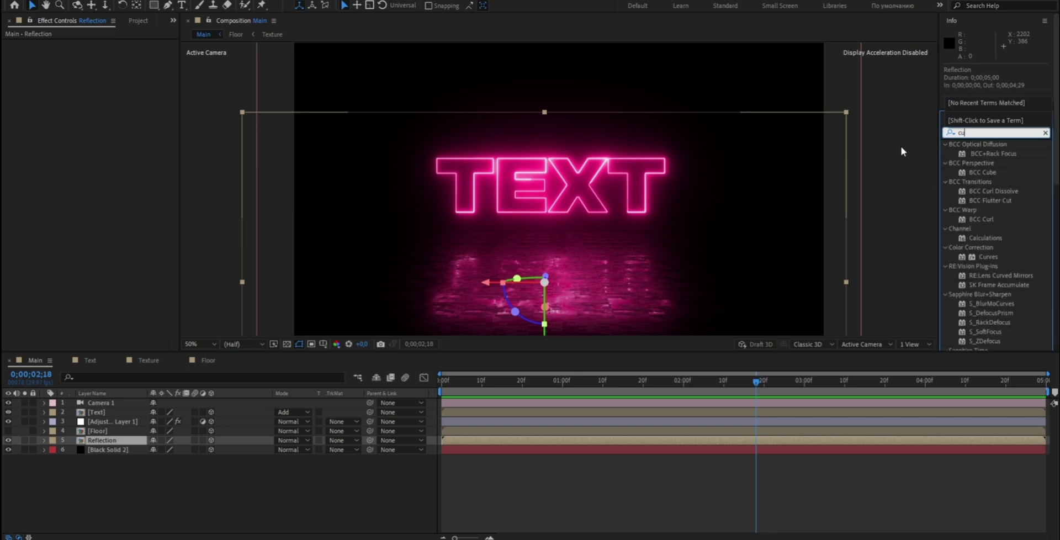
text(rves)
drag(988, 153, 667, 444)
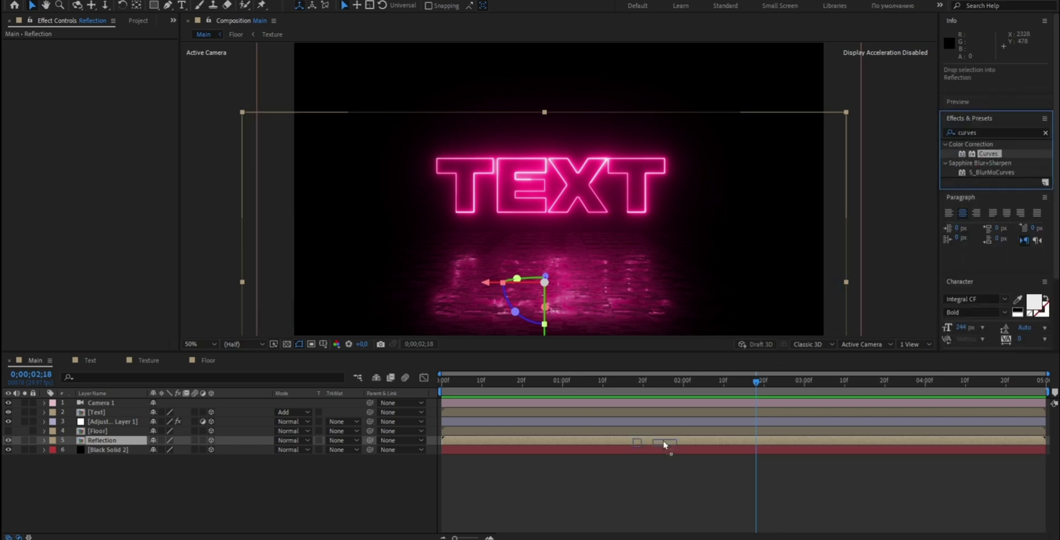
drag(67, 184, 67, 196)
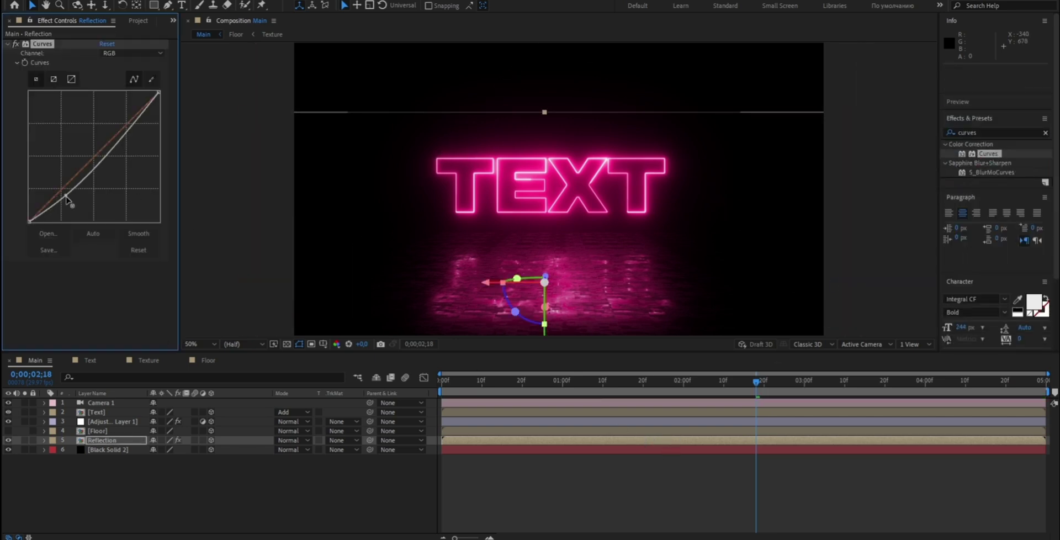
drag(125, 129, 125, 116)
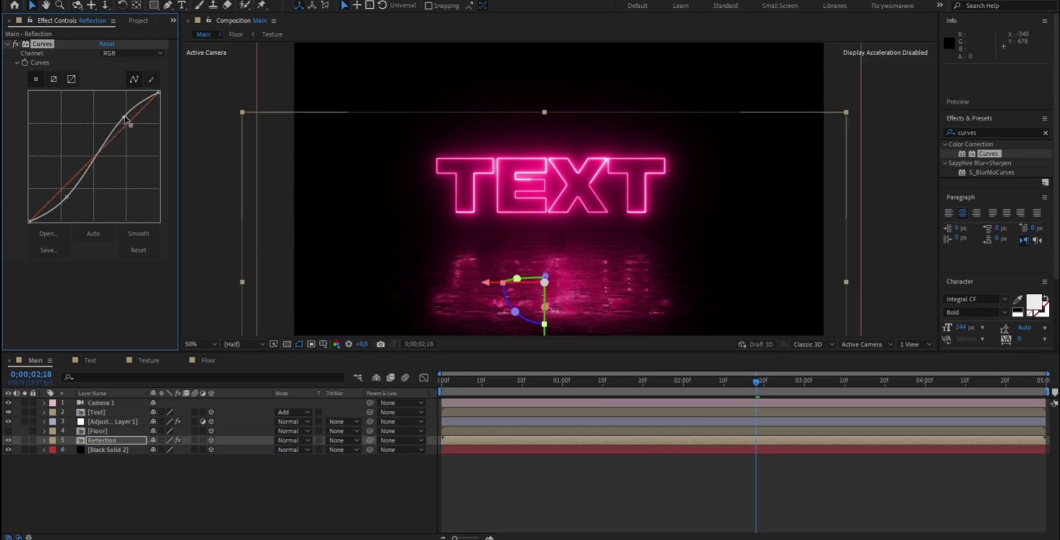
click(8, 44)
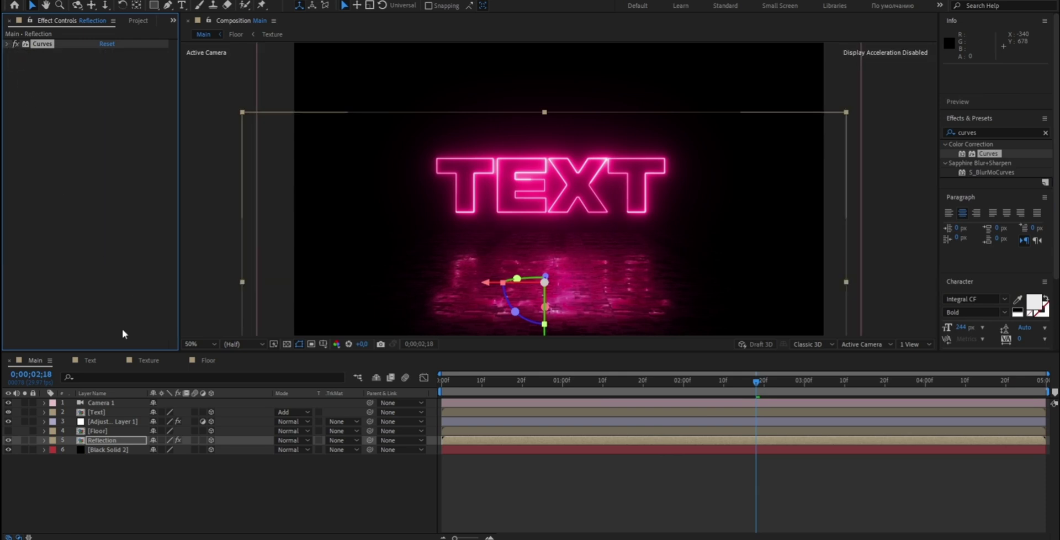
click(99, 431)
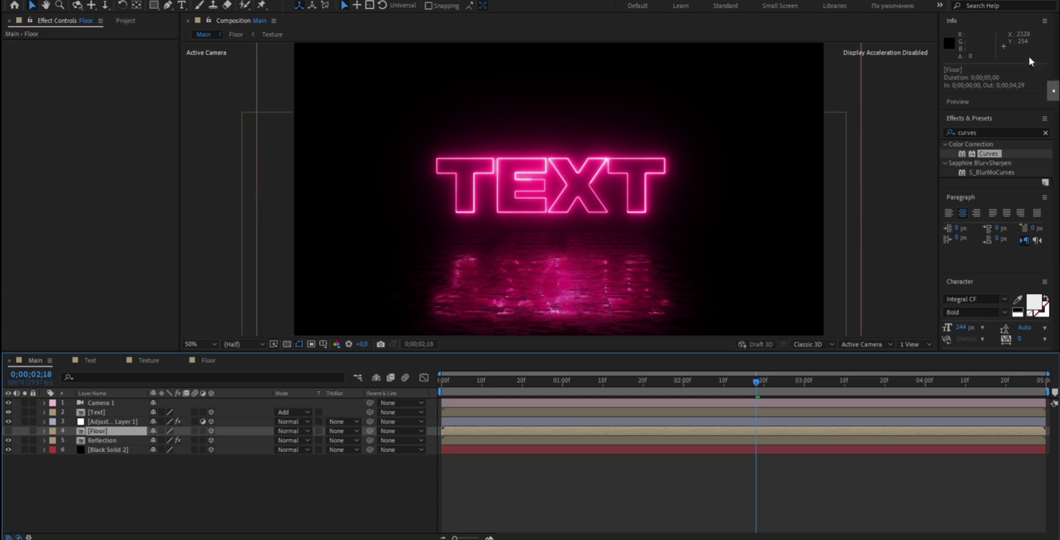
Step: Set the Texture's Motion Tile output height 1440 and width 3400, then return to Main at 0
double_click(126, 431)
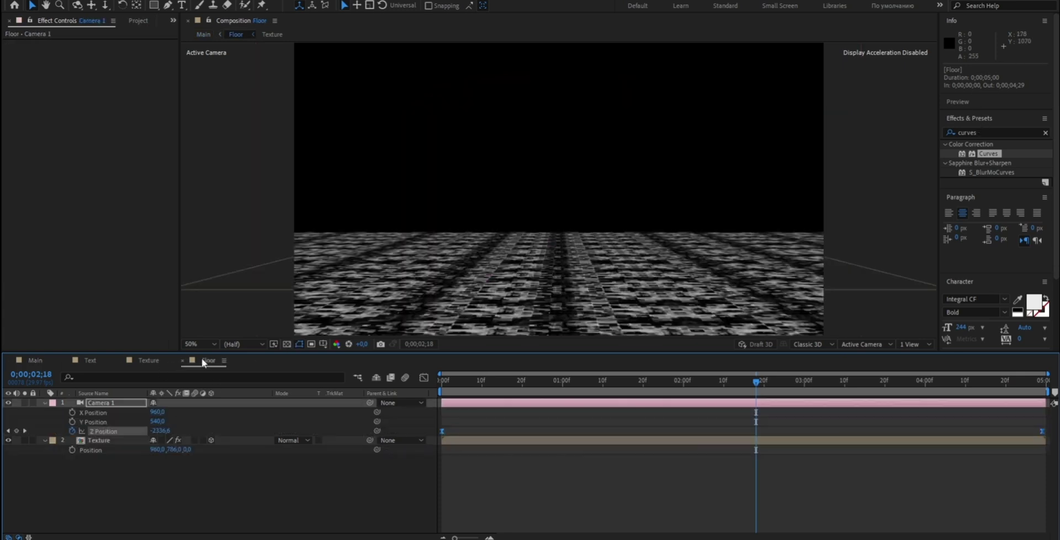
click(105, 440)
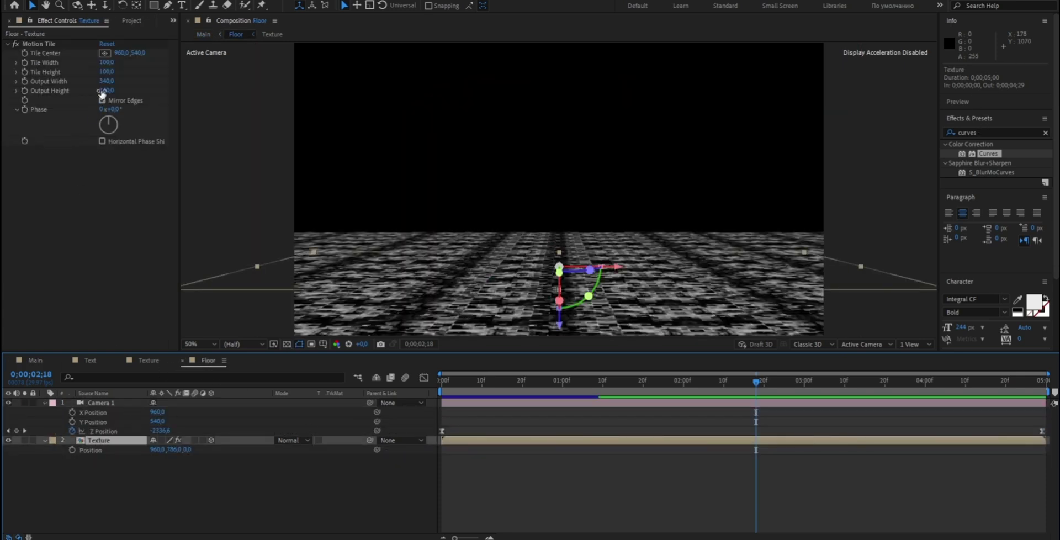
key(Return)
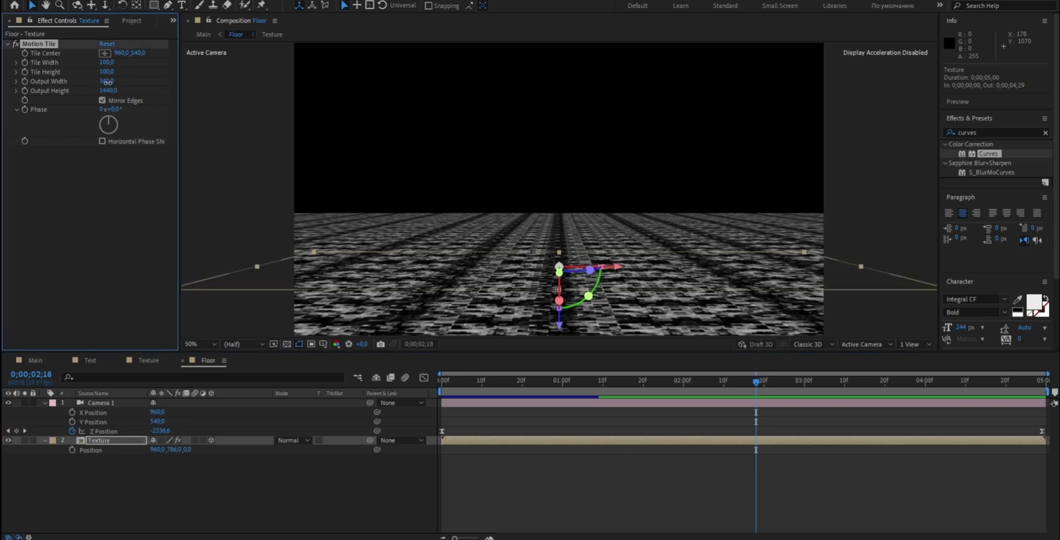
click(106, 82)
text(3400)
key(Return)
click(34, 362)
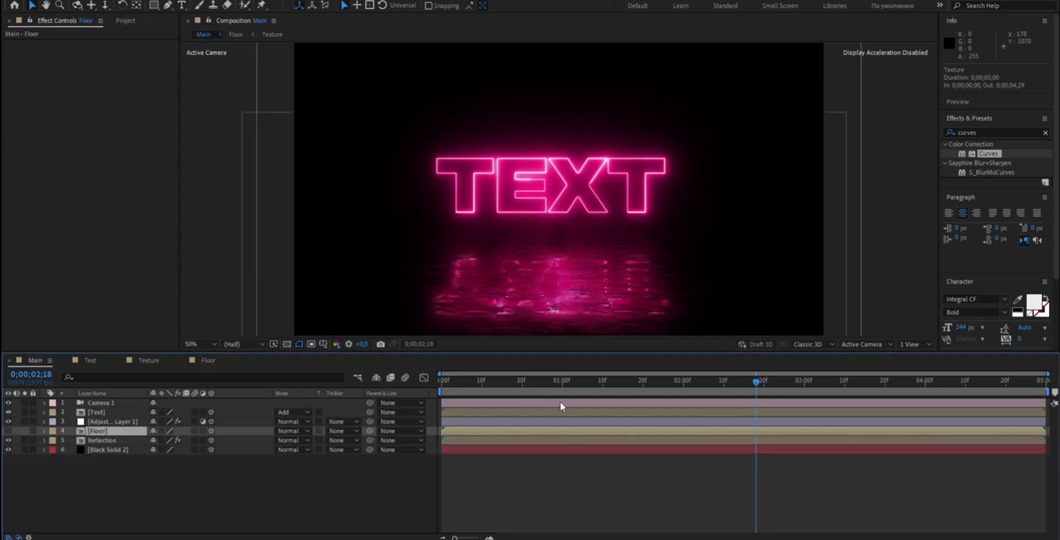
drag(529, 380, 432, 389)
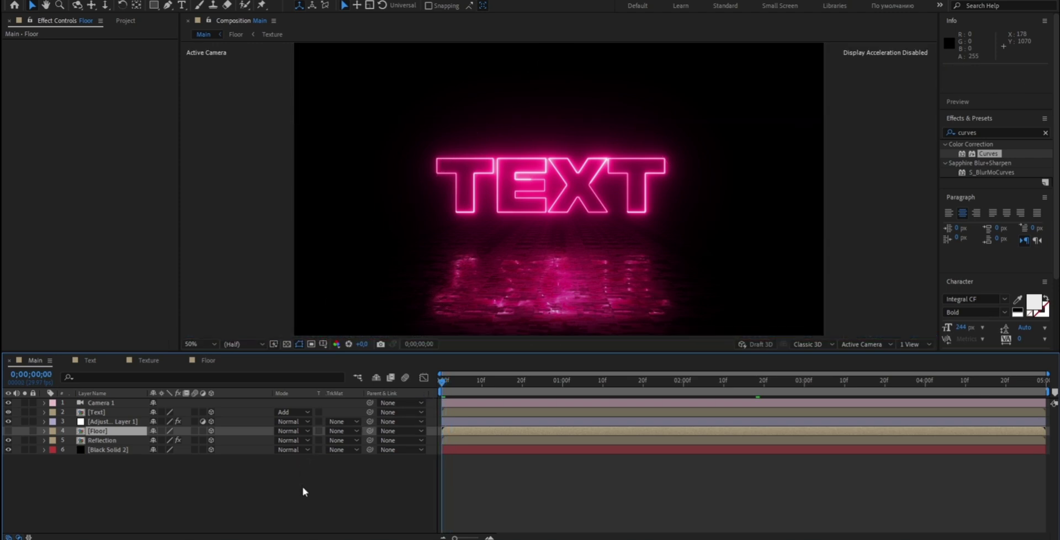
Step: Preview Main with the viewer resolution switched from Half to Quarter
key(space)
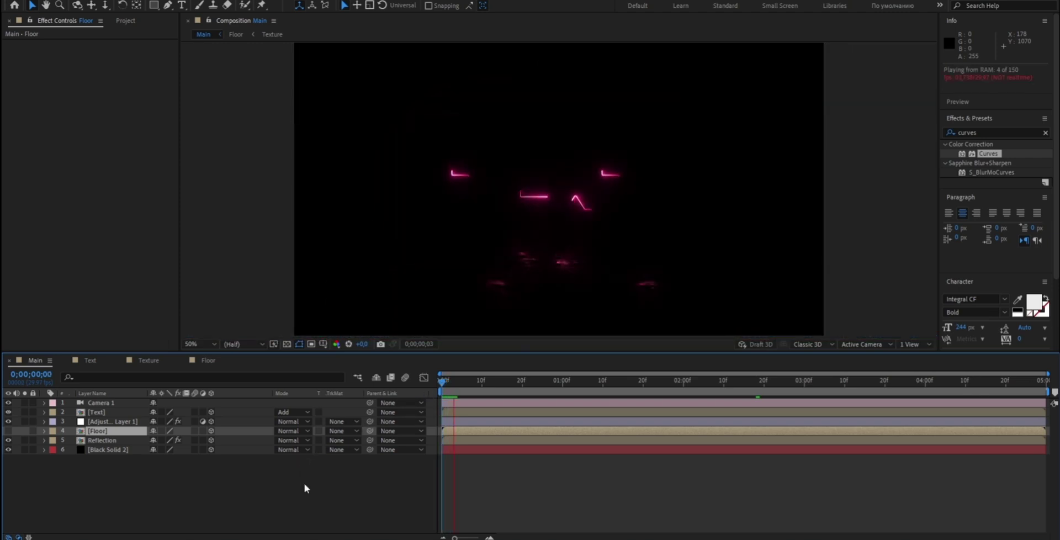
click(255, 344)
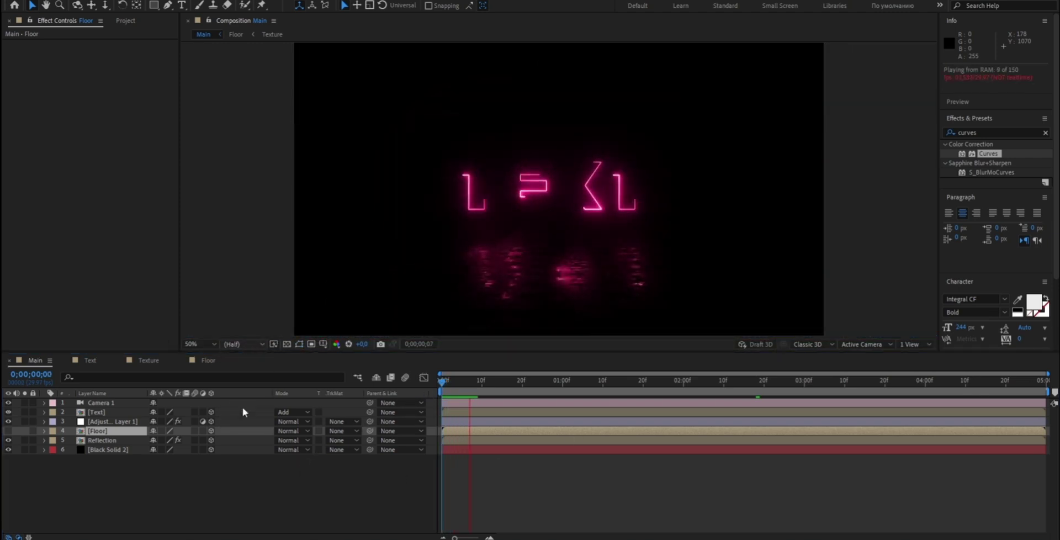
click(243, 407)
key(space)
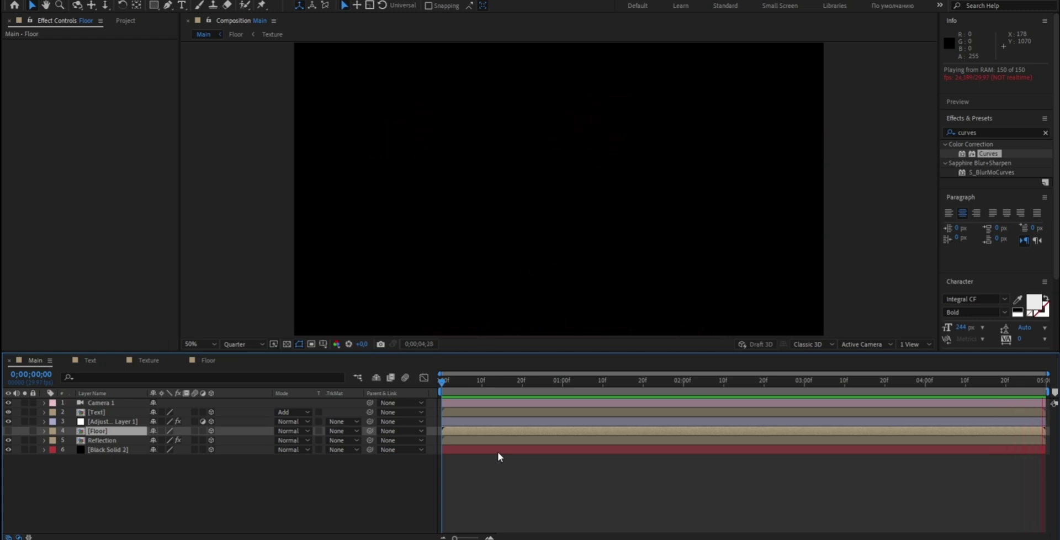
Step: Set the Floor Texture layer's Motion Tile Output Height to 470, then replay the Main preview
key(space)
click(480, 384)
click(207, 360)
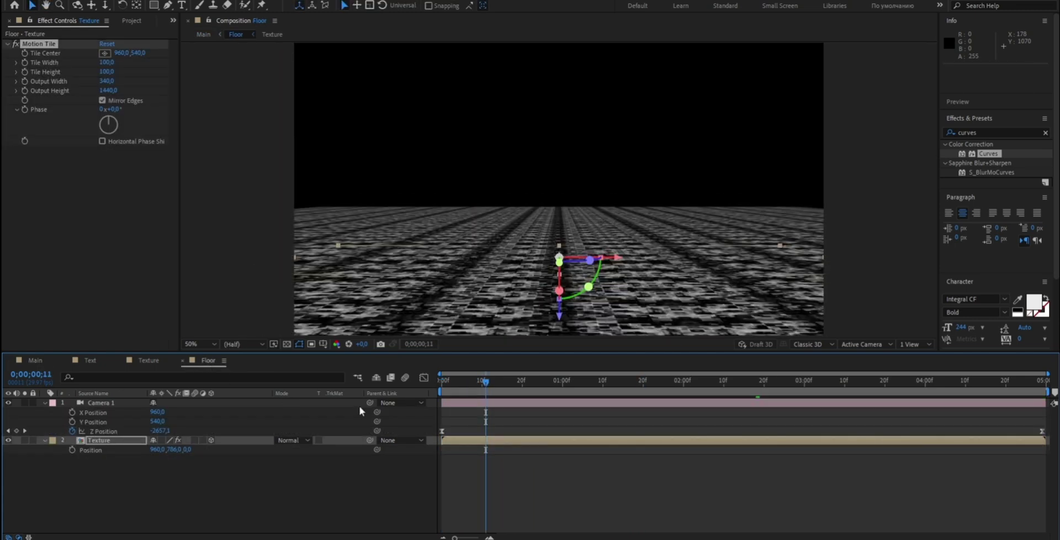
click(459, 441)
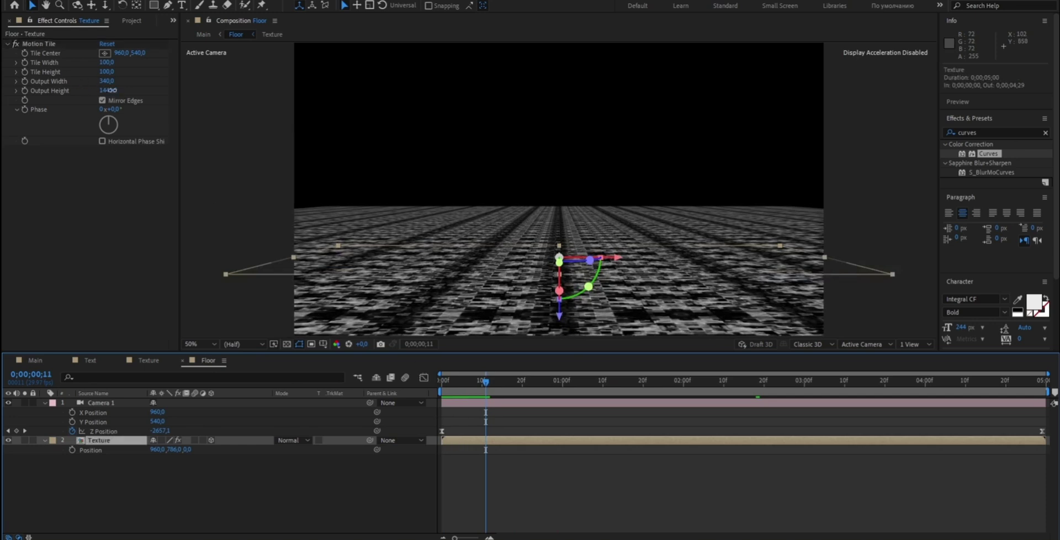
drag(108, 90, 66, 95)
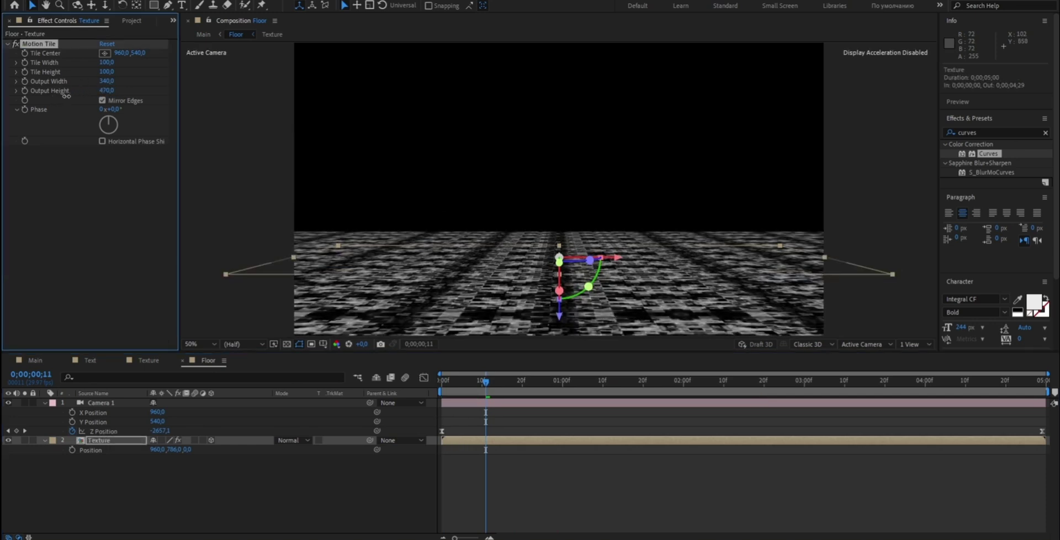
click(42, 360)
key(space)
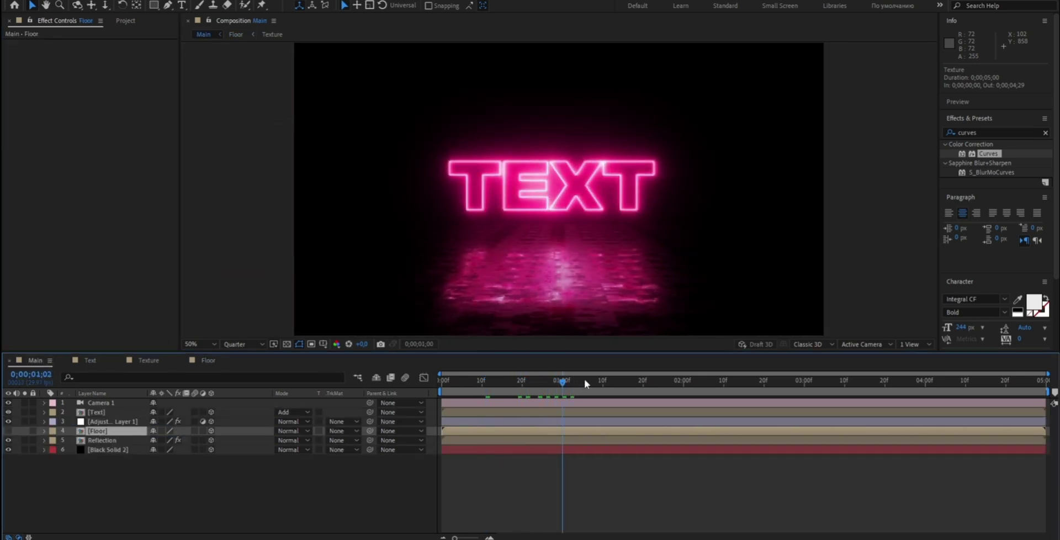